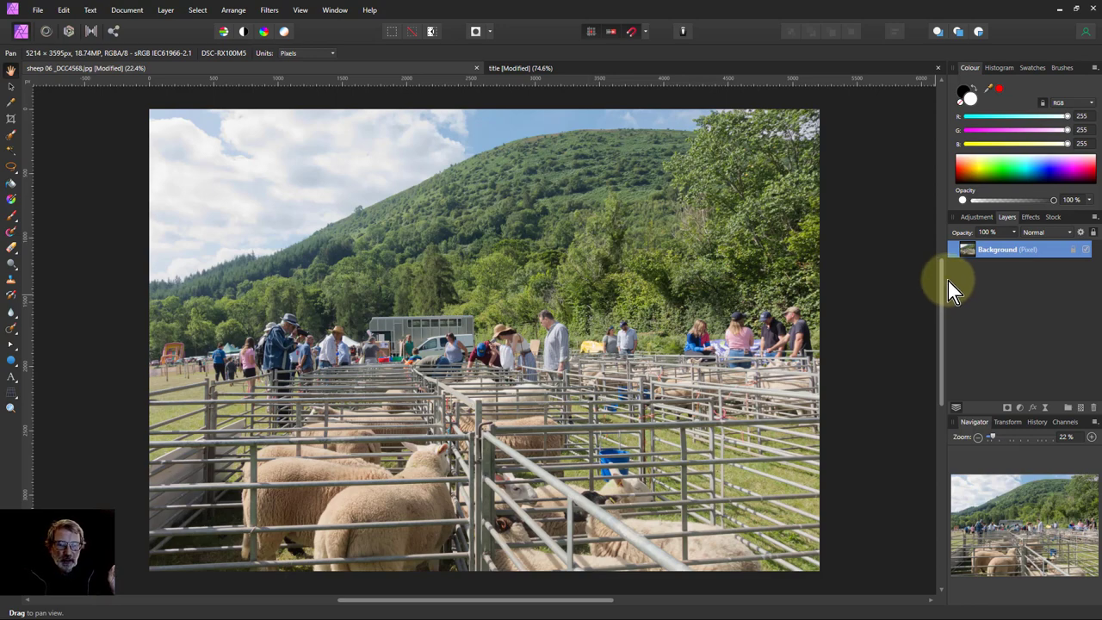
# Crop the photo tightly around the foreground sheep pens, leaving 1998 × 1449 px
pyautogui.click(12, 118)
pyautogui.moveTo(296, 359); pyautogui.dragTo(553, 544)
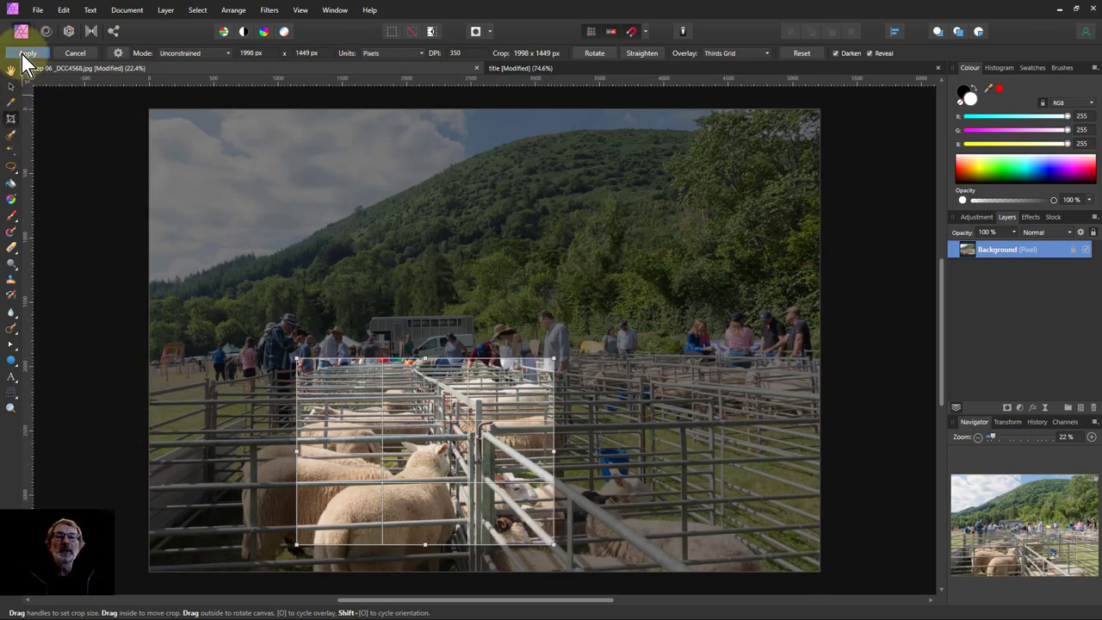
pyautogui.click(25, 54)
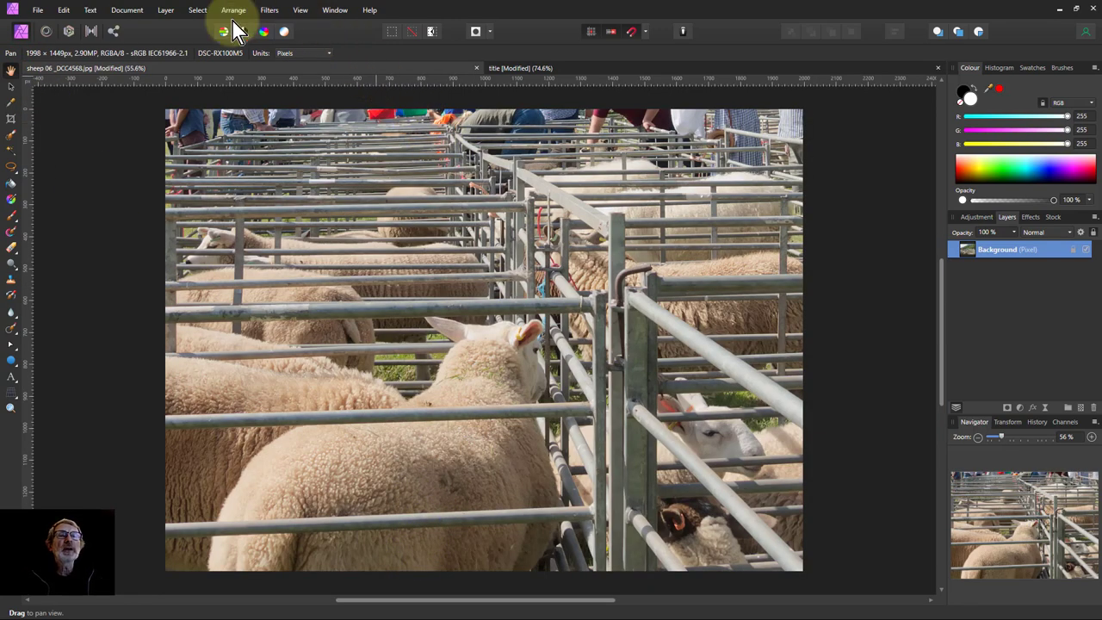
# Run Nik Collection Viveza 3 on the cropped photo and apply it unchanged
pyautogui.click(268, 12)
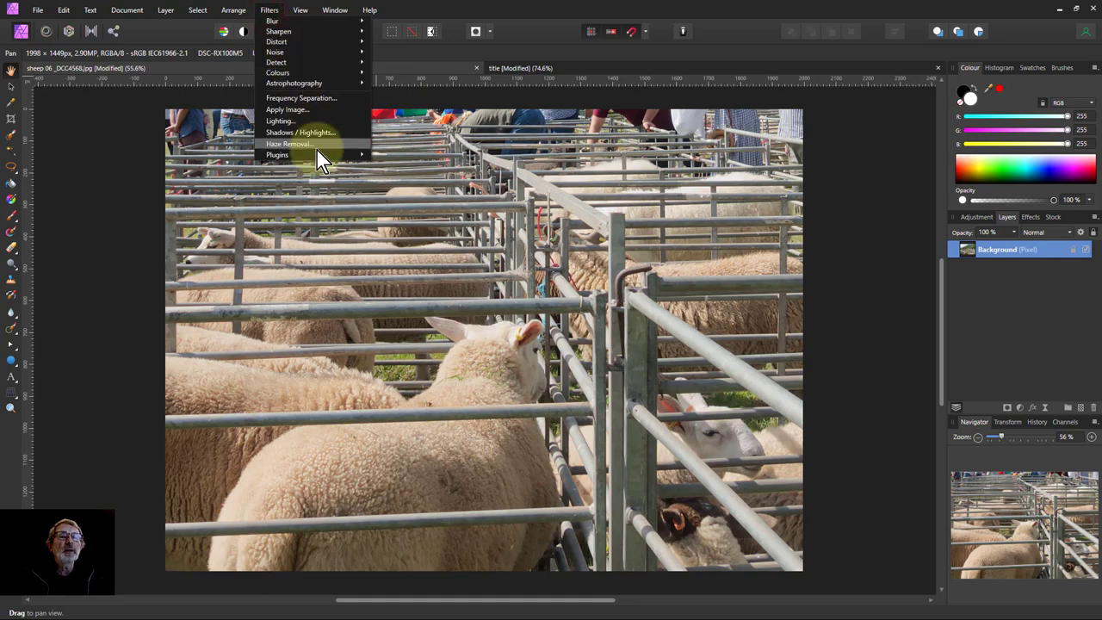
pyautogui.moveTo(318, 159)
pyautogui.moveTo(422, 159)
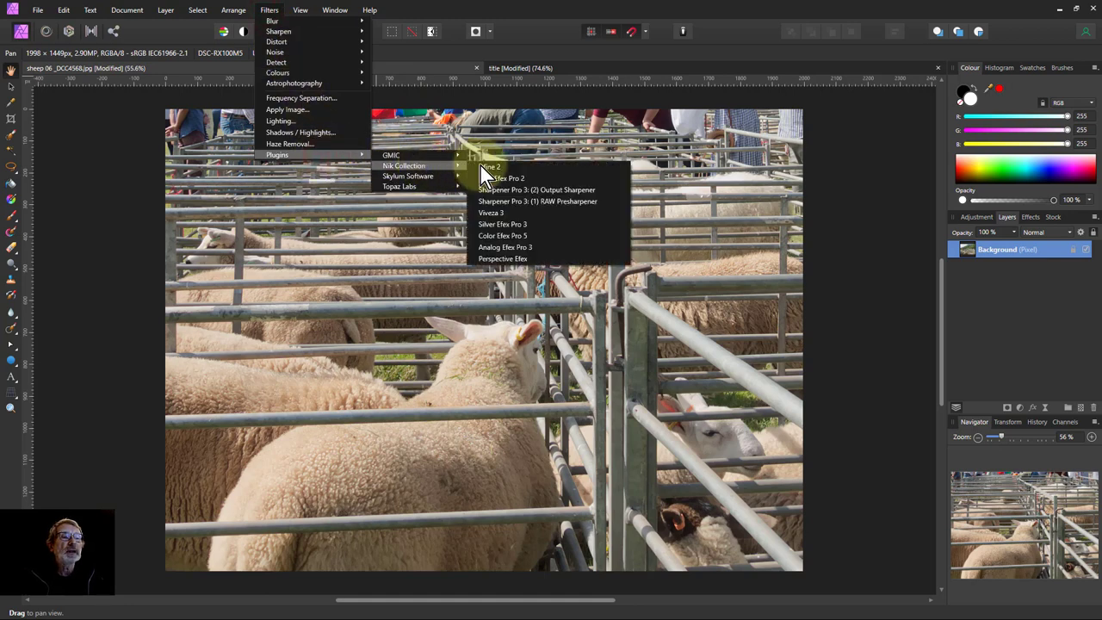
pyautogui.click(503, 214)
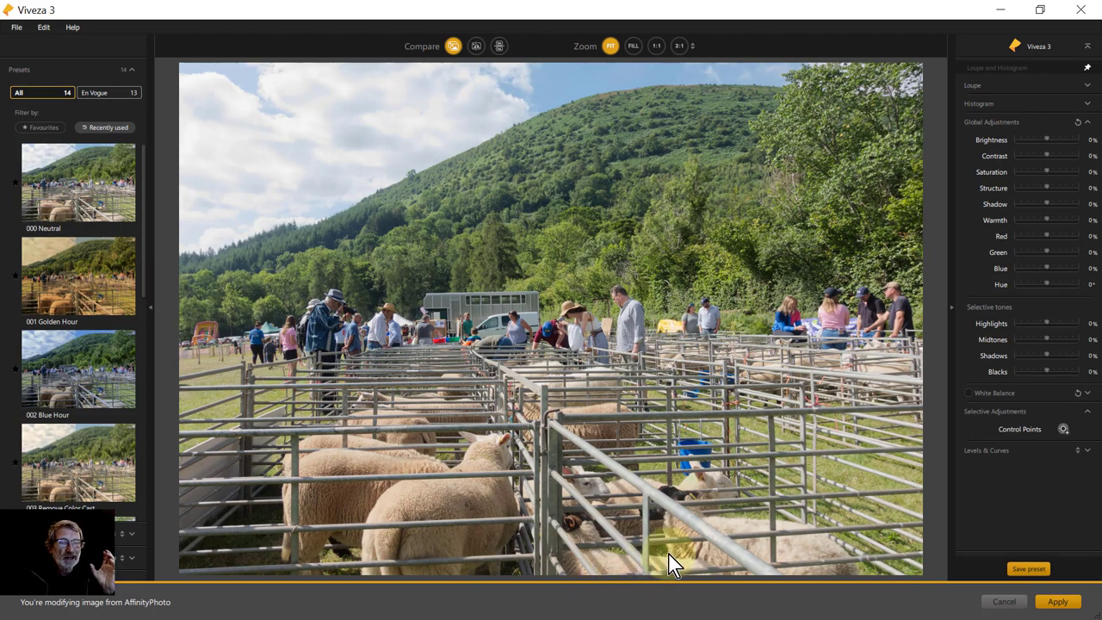
pyautogui.click(1061, 603)
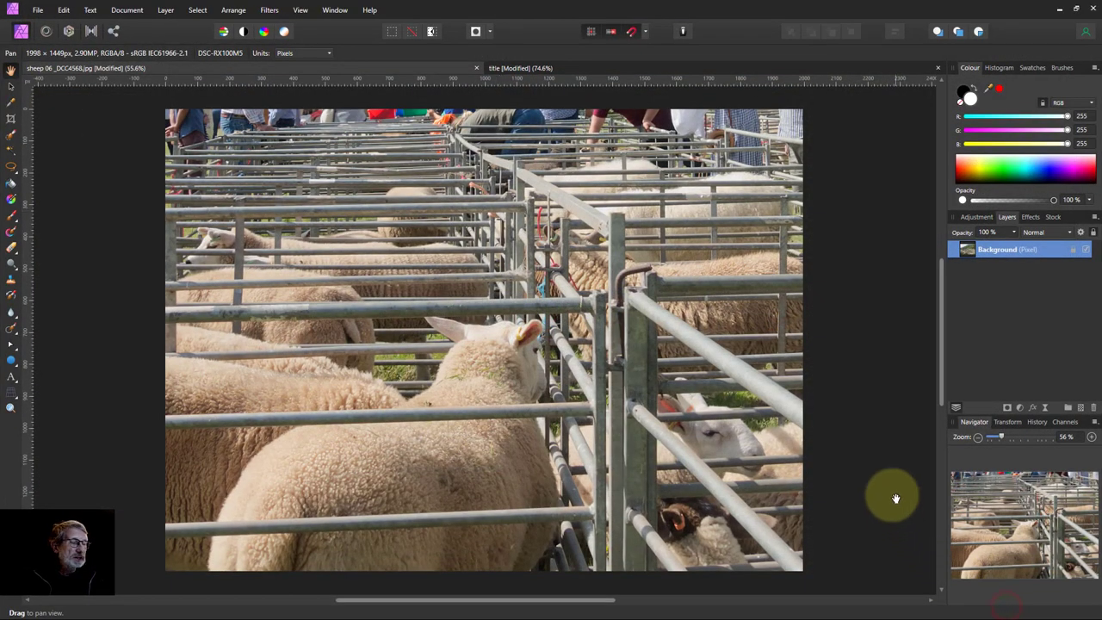
# Roll the History back to the start, restoring the uncropped 5214 × 3595 px photo
pyautogui.moveTo(954, 248); pyautogui.dragTo(971, 260)
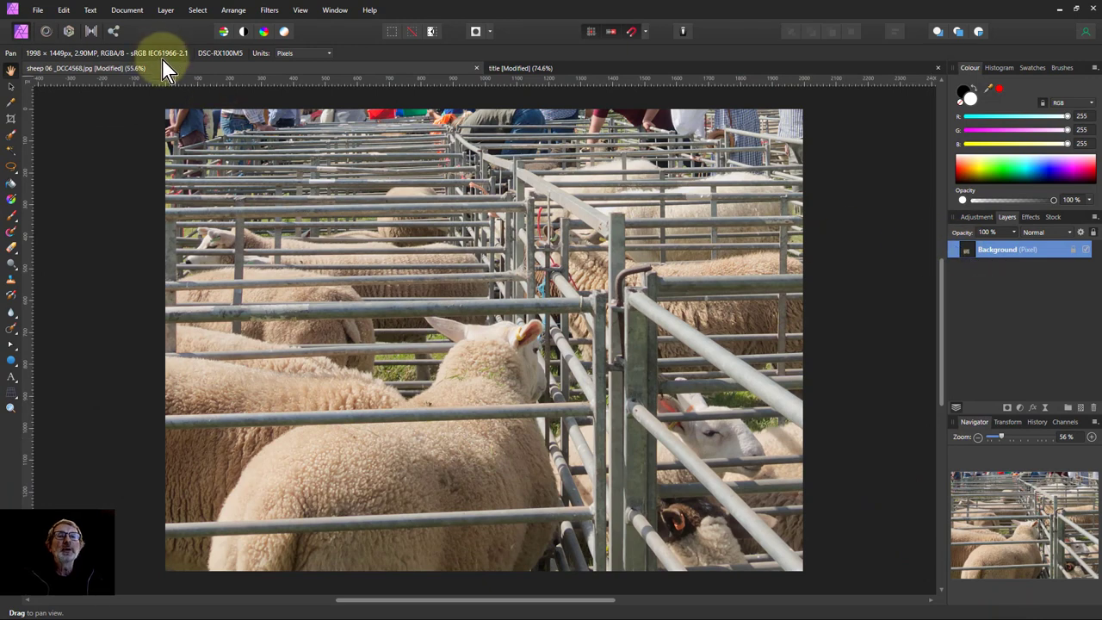
pyautogui.click(126, 10)
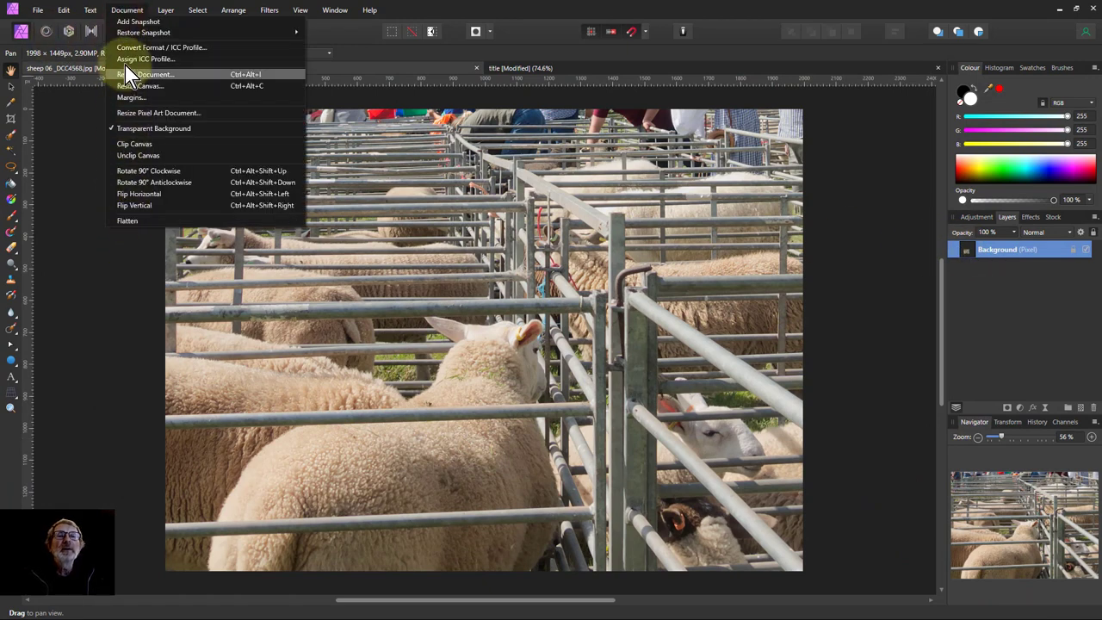
pyautogui.click(166, 10)
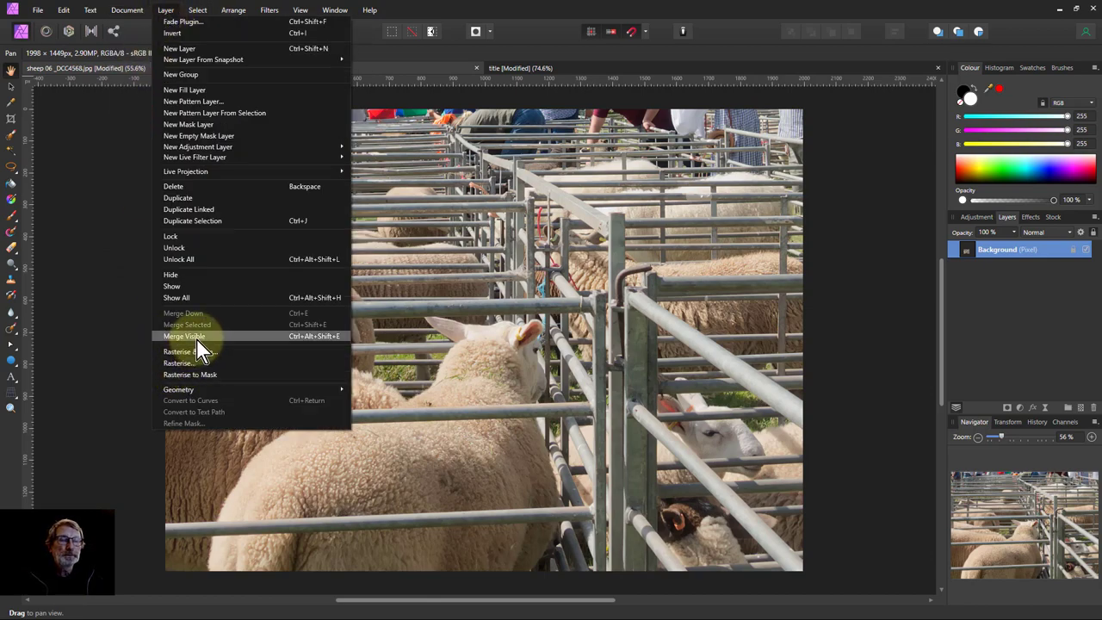
pyautogui.click(858, 311)
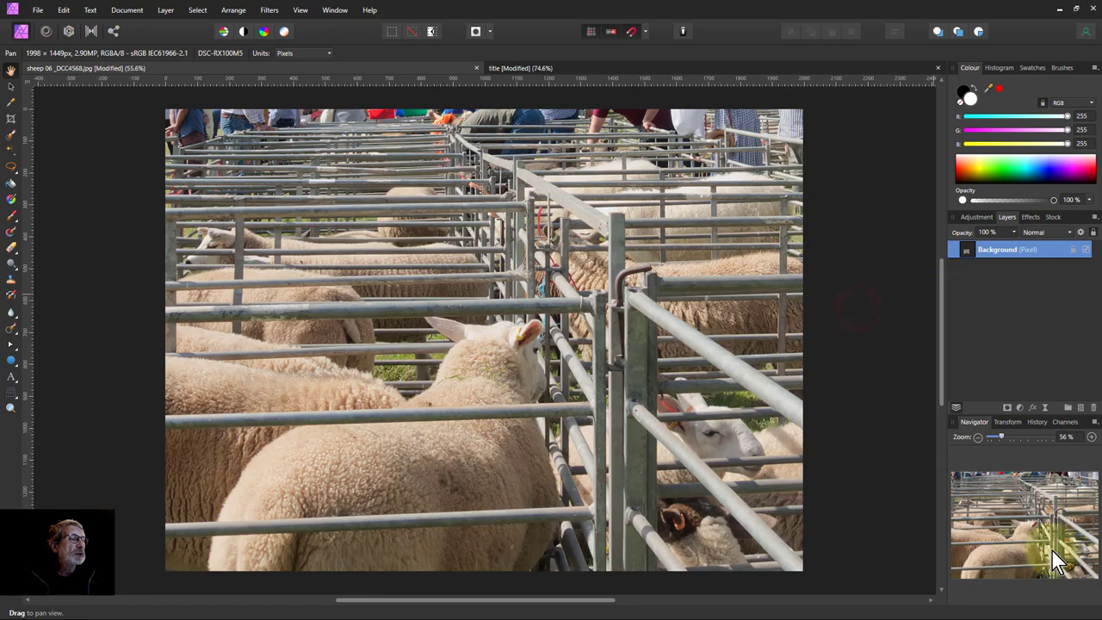
pyautogui.click(1037, 422)
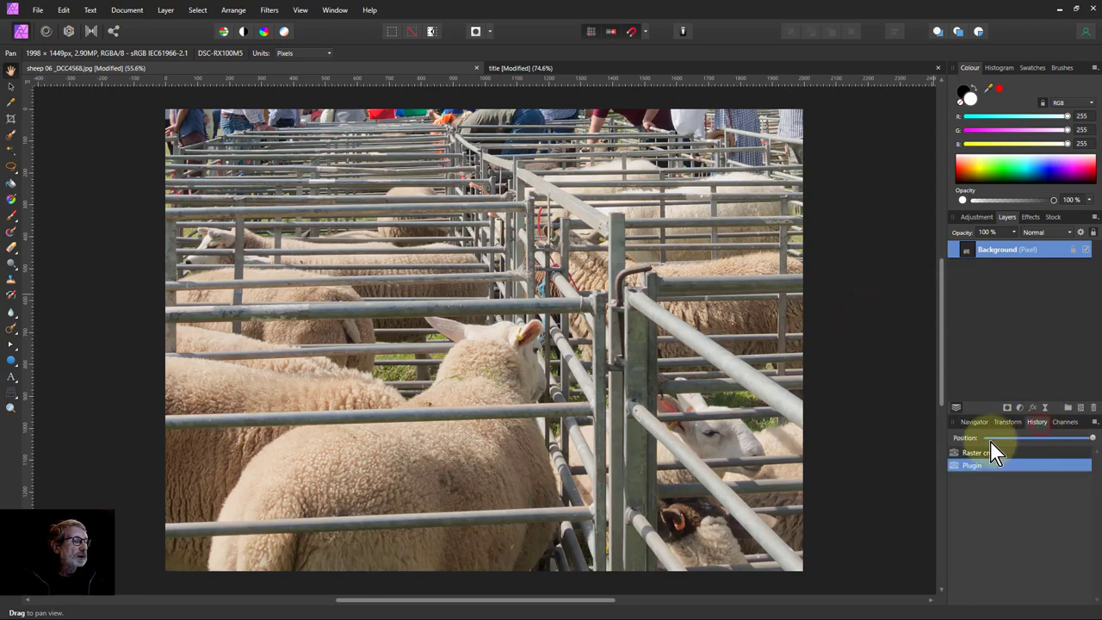
pyautogui.click(987, 438)
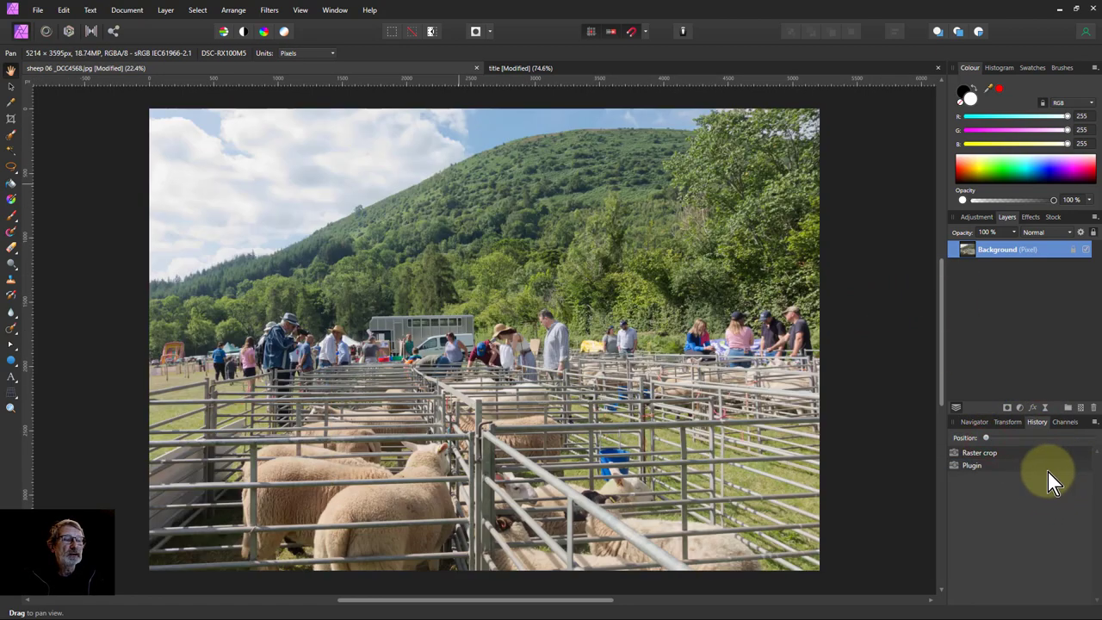
# Create a merged pixel layer above Background with Layer > Merge Visible
pyautogui.click(166, 10)
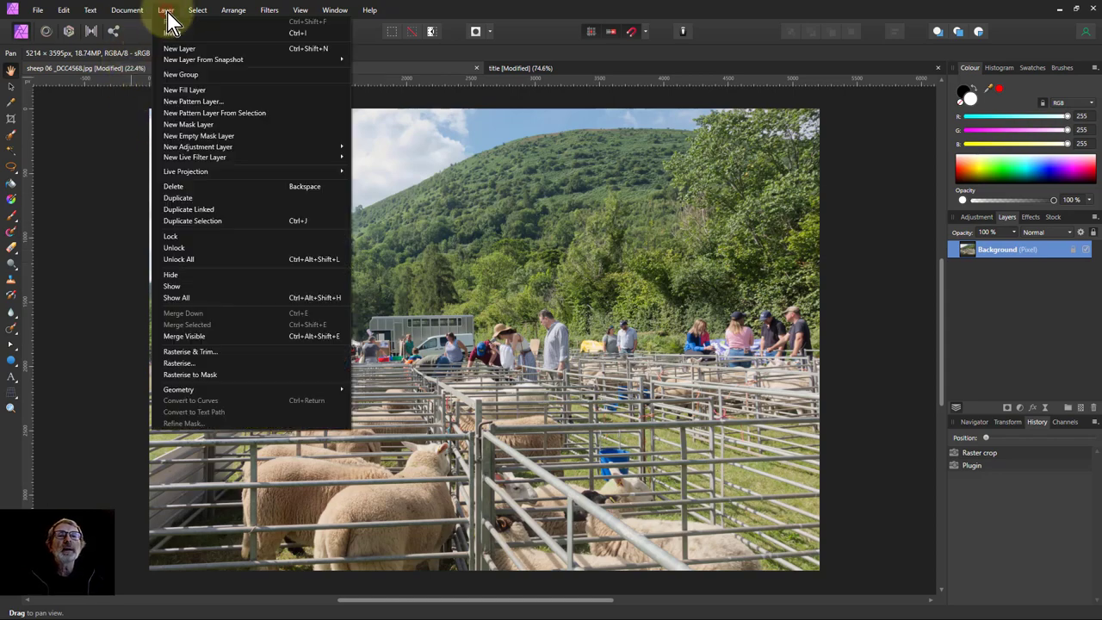
pyautogui.click(197, 335)
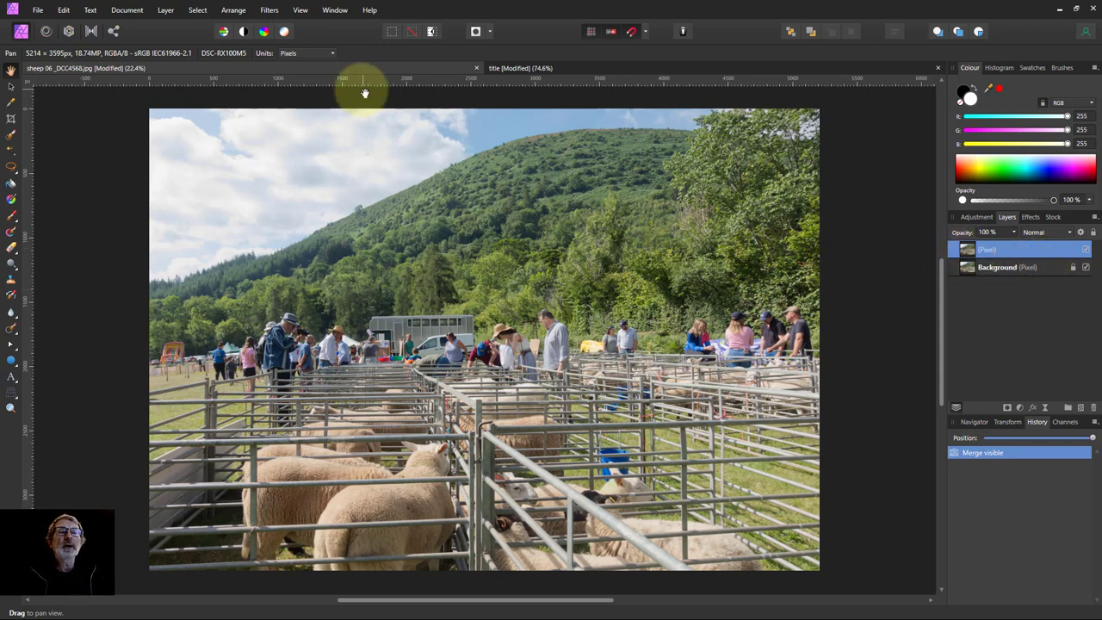
# Launch Viveza 3 on the merged layer, collapse Global Adjustments and enter control-point placement
pyautogui.click(269, 10)
pyautogui.moveTo(314, 156)
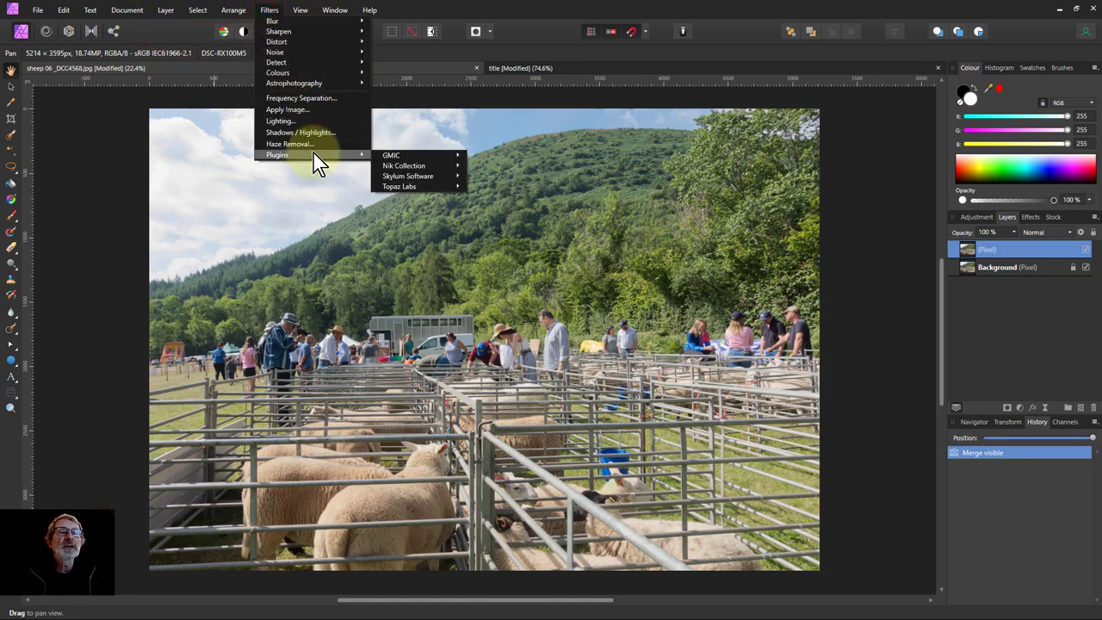
pyautogui.moveTo(417, 167)
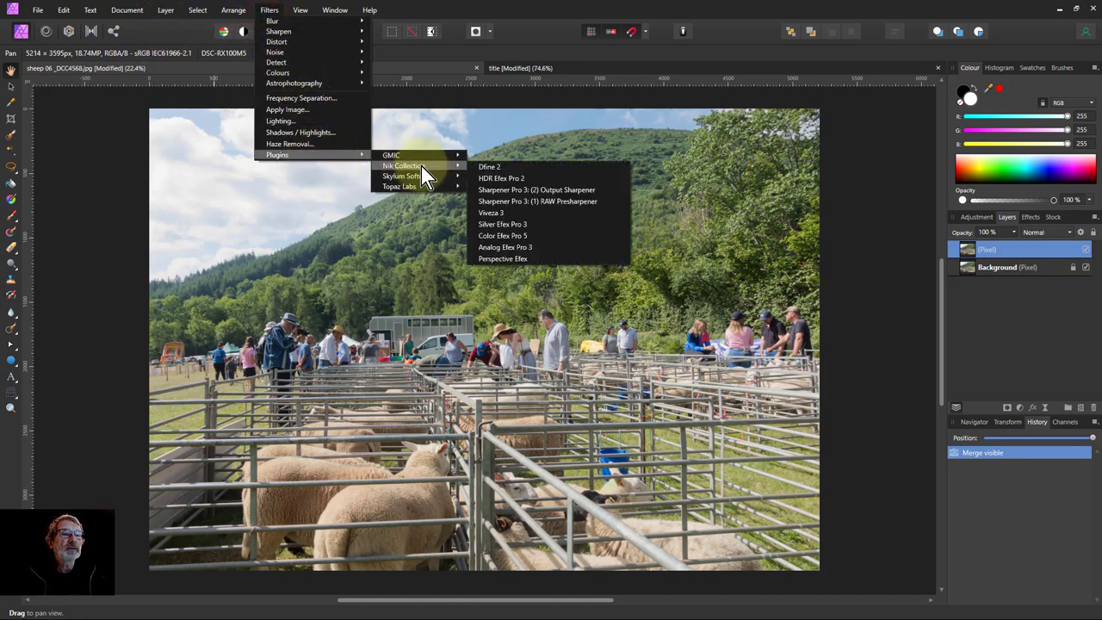
pyautogui.click(505, 203)
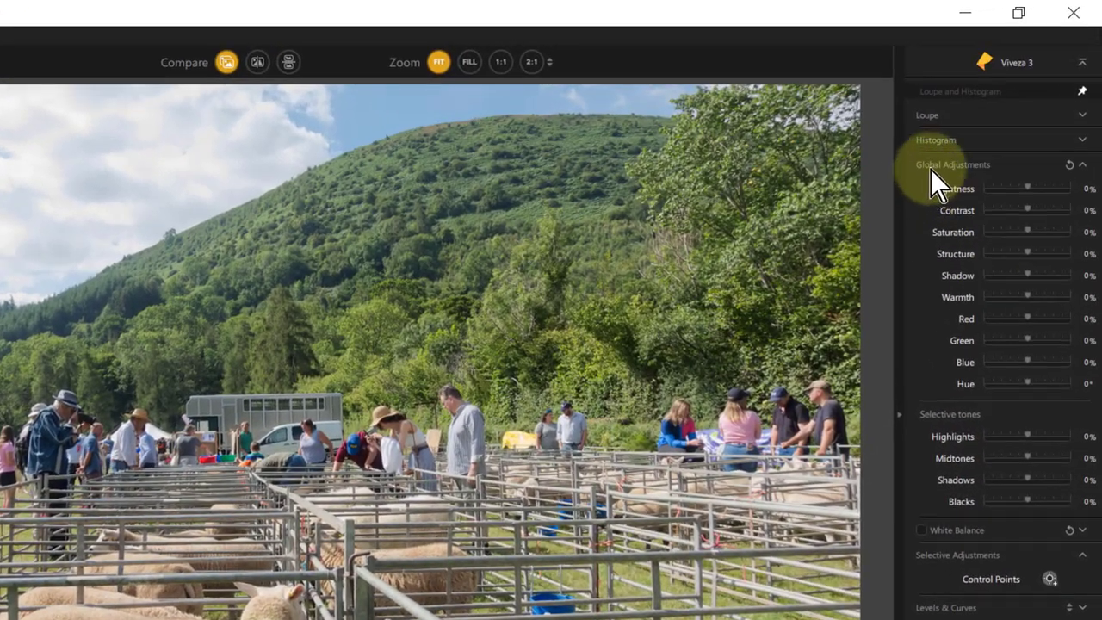
pyautogui.click(988, 170)
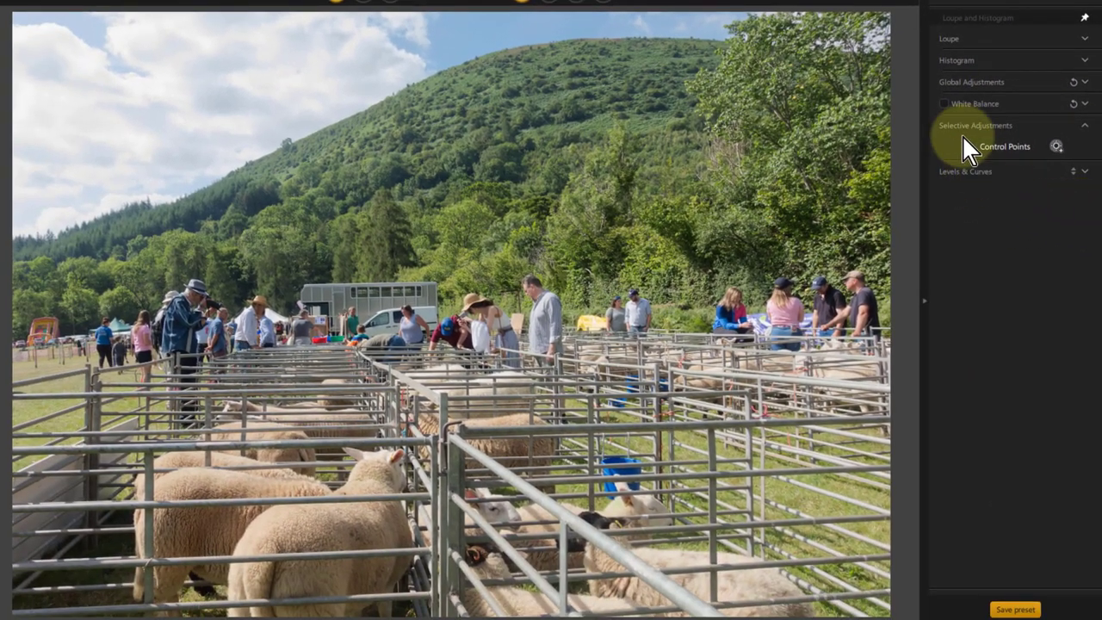
pyautogui.click(1056, 146)
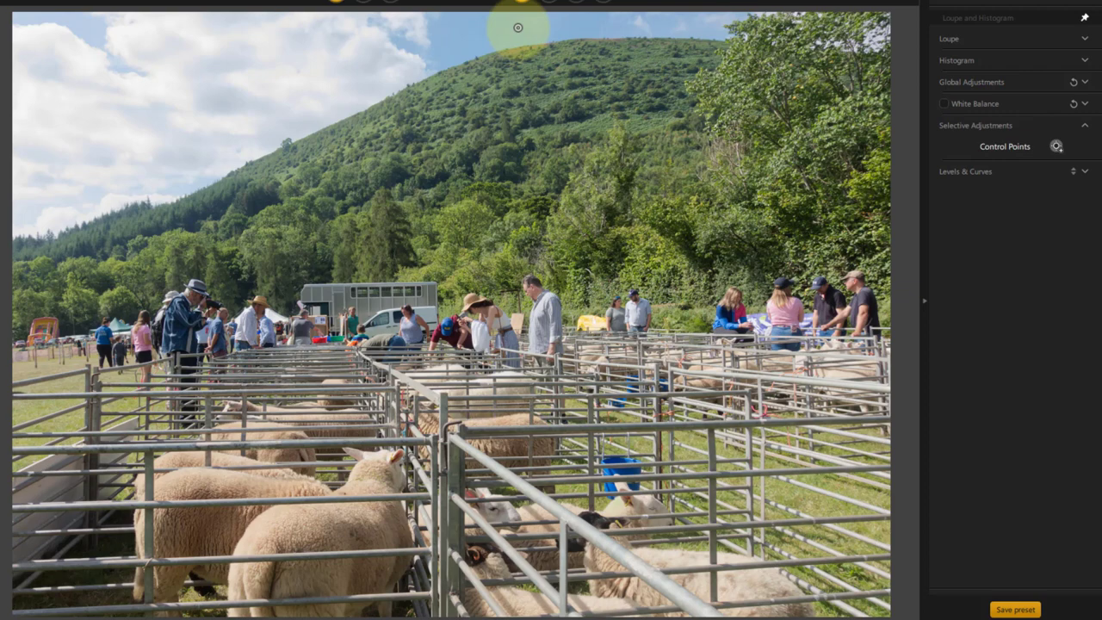
# Place Control Point 1 above the hilltop at 16% radius with Saturation 21% and Blue 10%
pyautogui.click(517, 27)
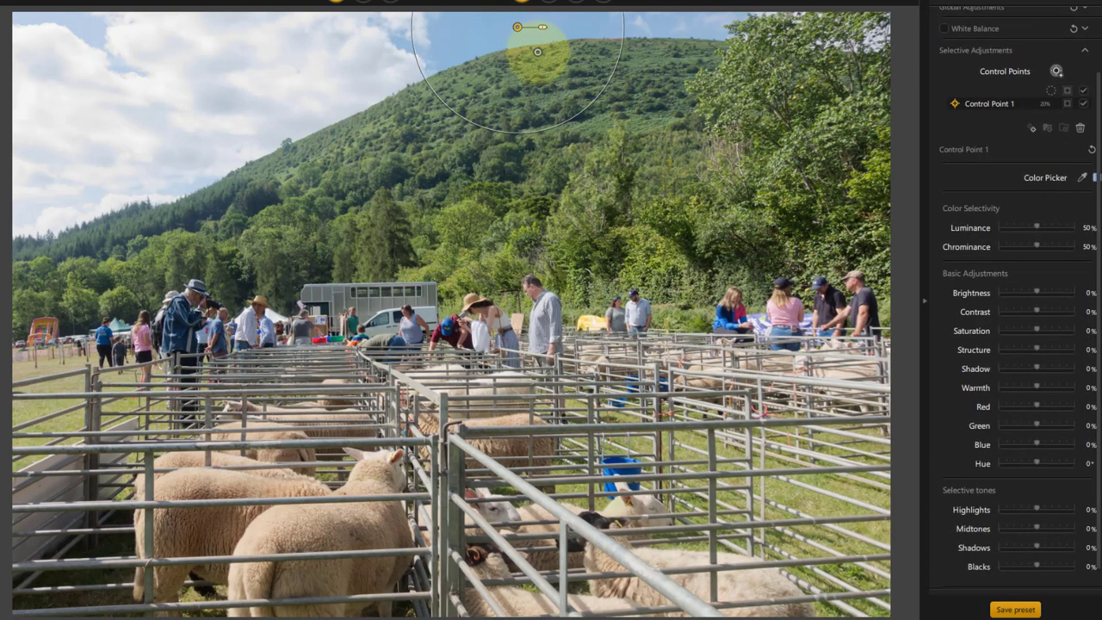
pyautogui.moveTo(536, 5); pyautogui.dragTo(547, 30)
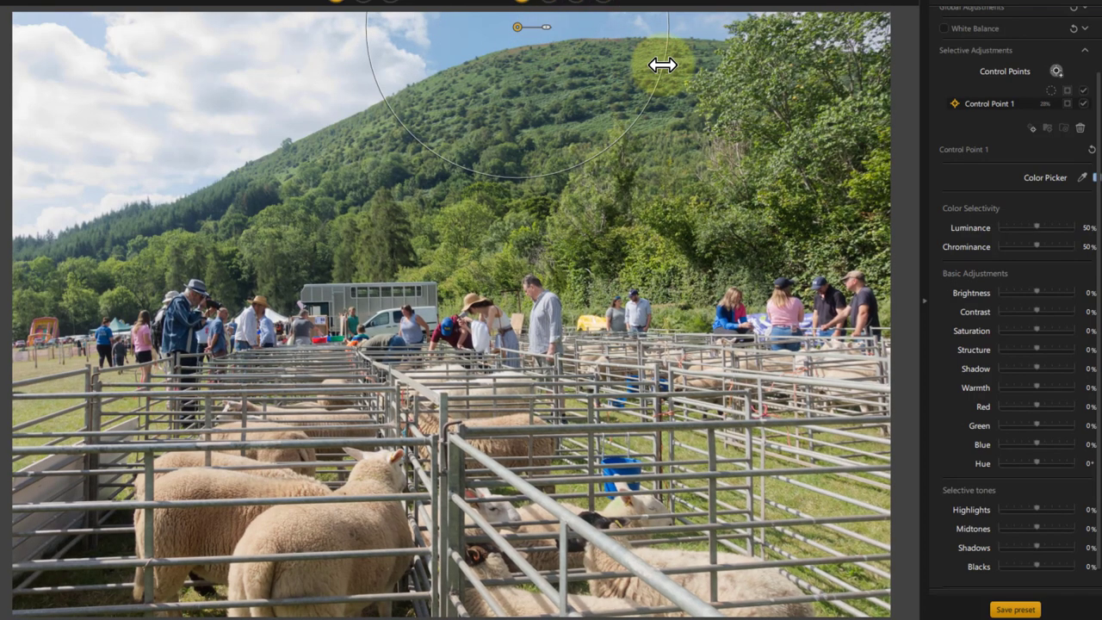
pyautogui.moveTo(662, 67)
pyautogui.mouseDown()
pyautogui.moveTo(595, 55)
pyautogui.moveTo(654, 59)
pyautogui.mouseUp()
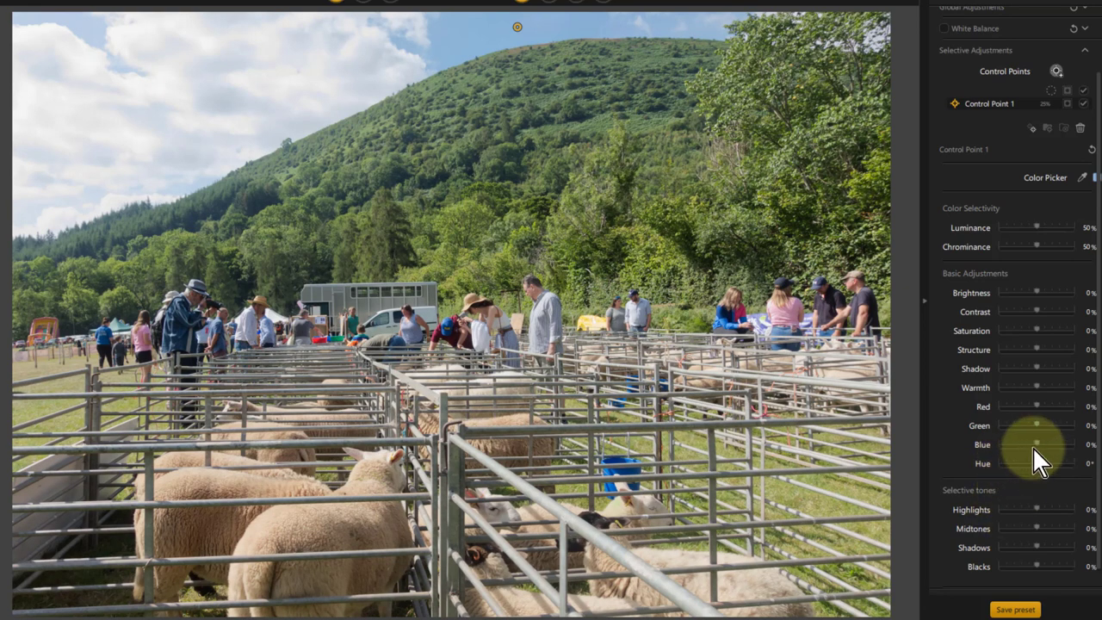
pyautogui.moveTo(1036, 444)
pyautogui.mouseDown()
pyautogui.moveTo(1052, 444)
pyautogui.moveTo(1040, 441)
pyautogui.mouseUp()
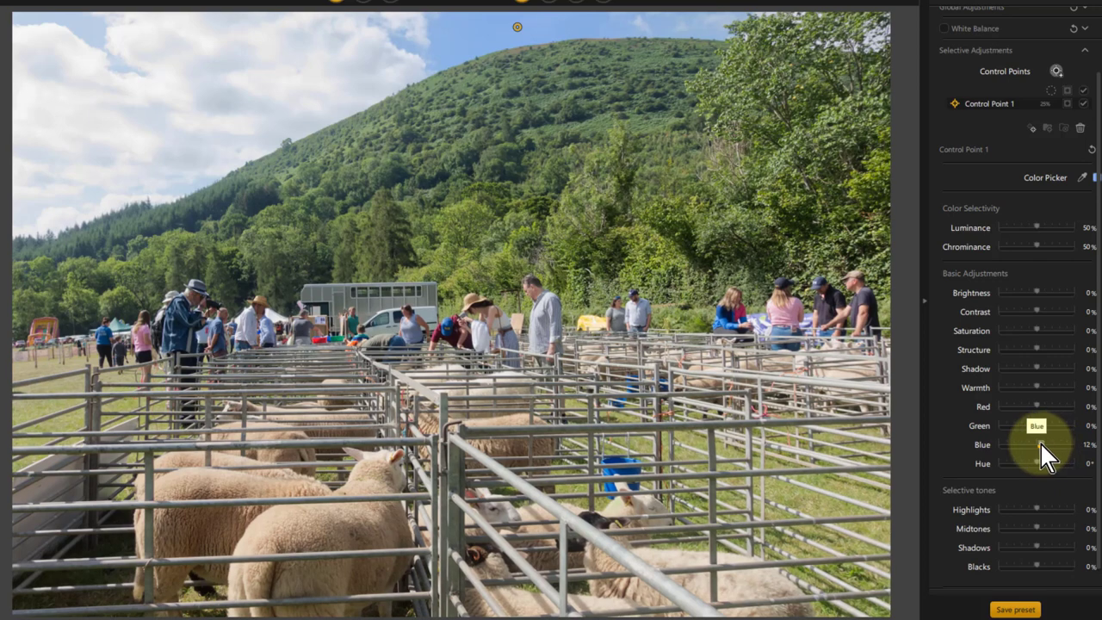
pyautogui.moveTo(1038, 328); pyautogui.dragTo(1044, 329)
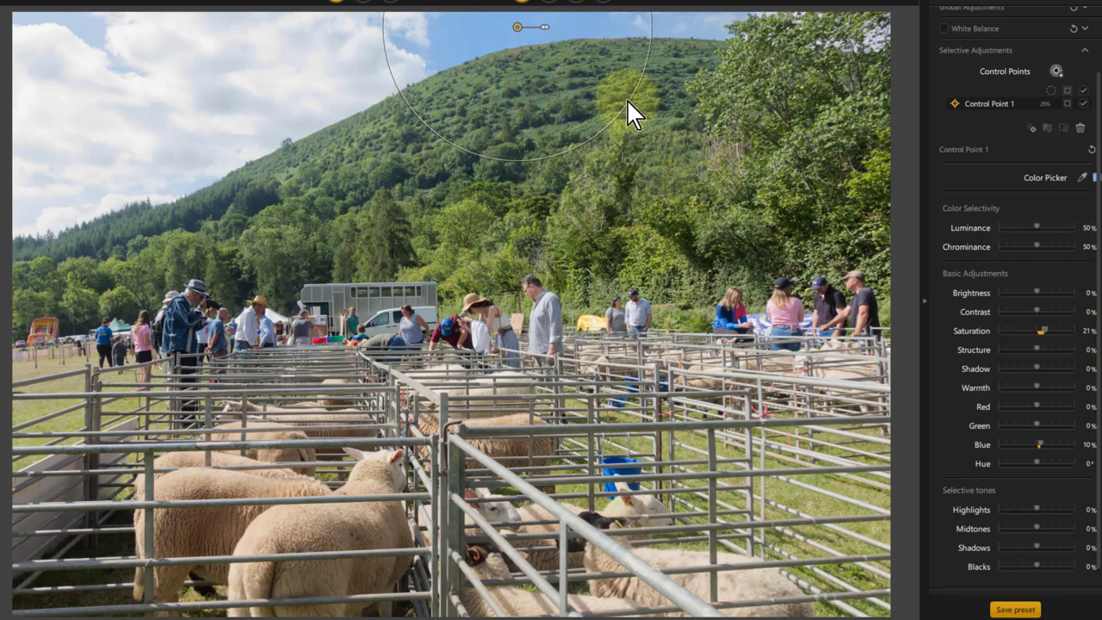
pyautogui.moveTo(955, 112)
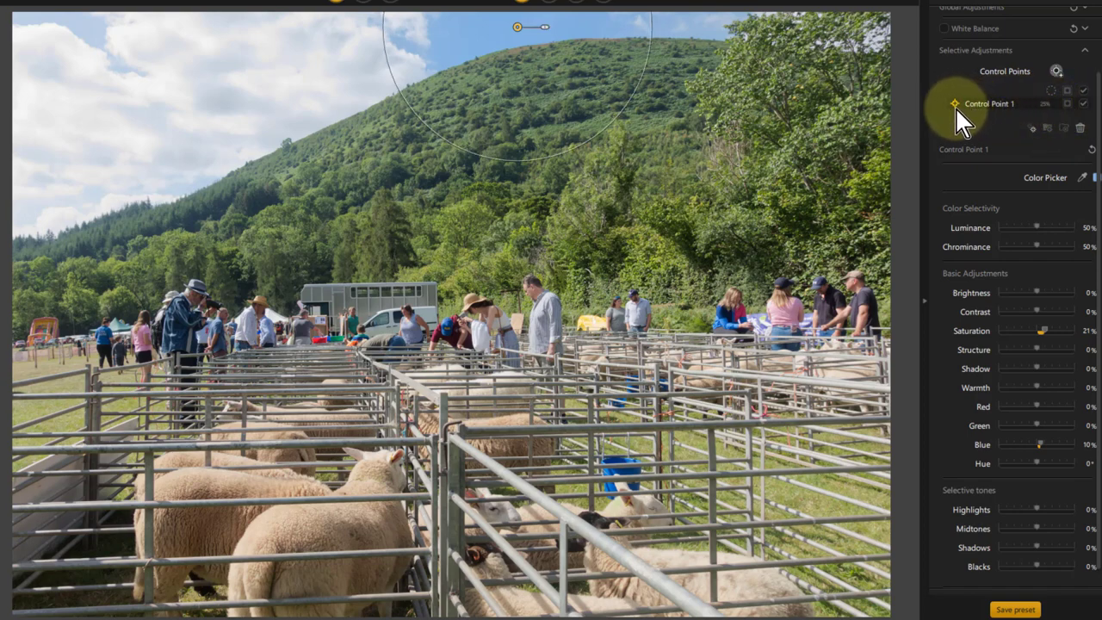
# Preview and hide Control Point 1's mask, then raise its Blue to 17%
pyautogui.click(1067, 104)
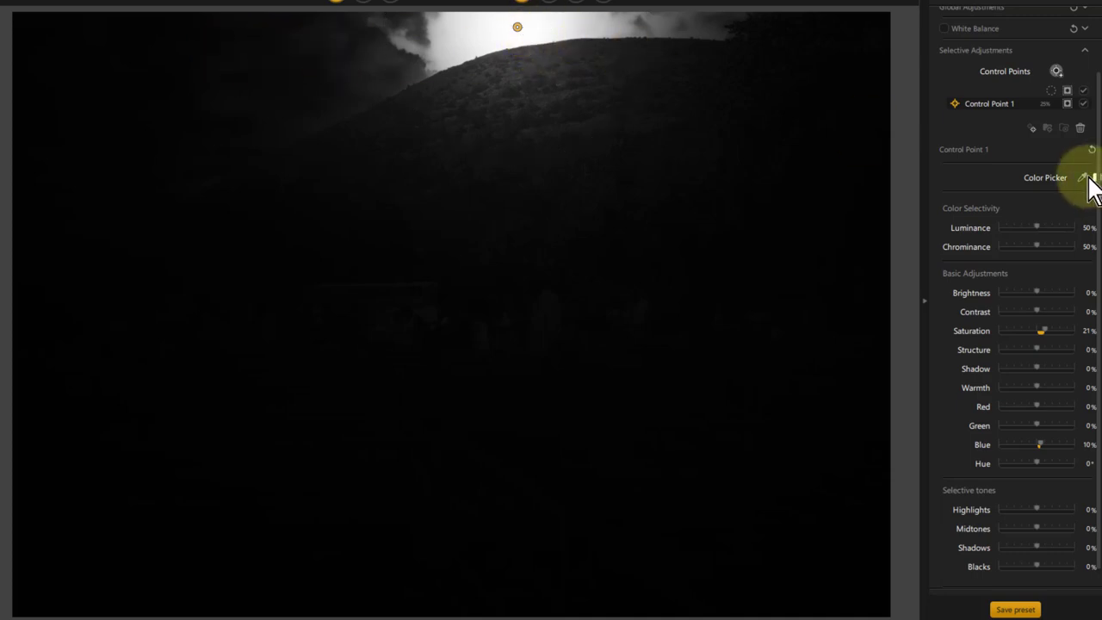
pyautogui.click(1067, 103)
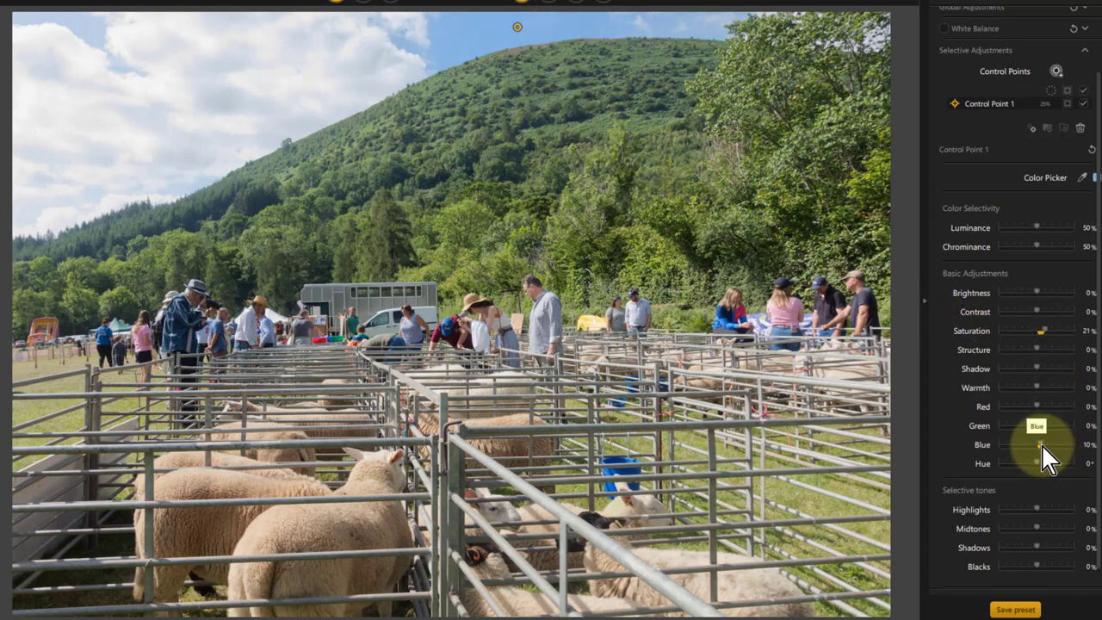
pyautogui.moveTo(1040, 444); pyautogui.dragTo(1043, 443)
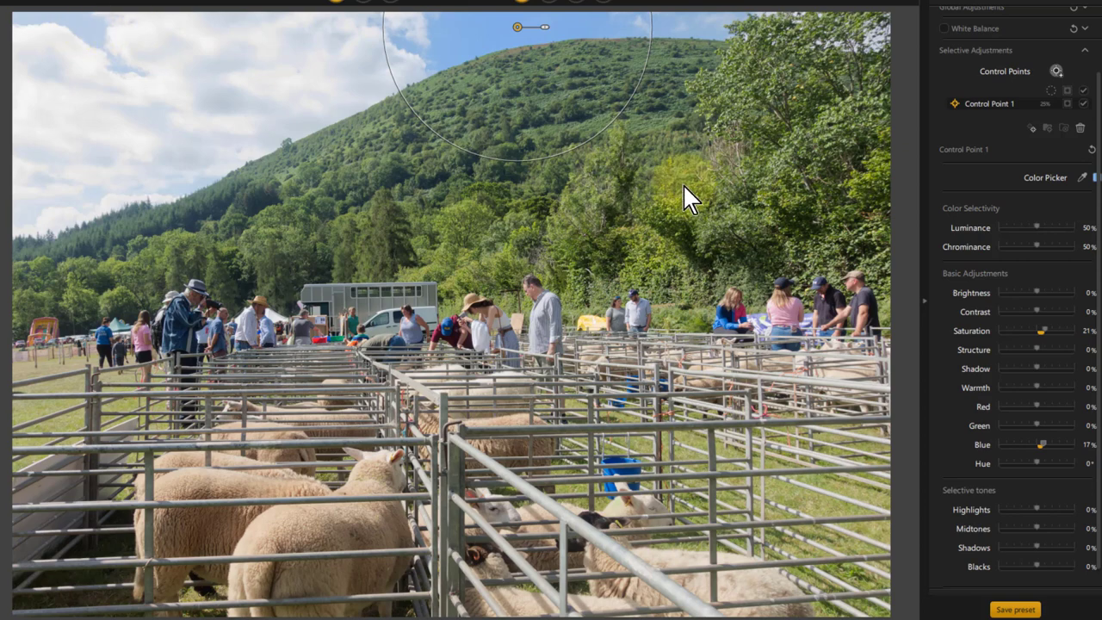
# Duplicate Control Point 1, move the copy to the top-left sky and shrink it to 14%
pyautogui.click(1031, 129)
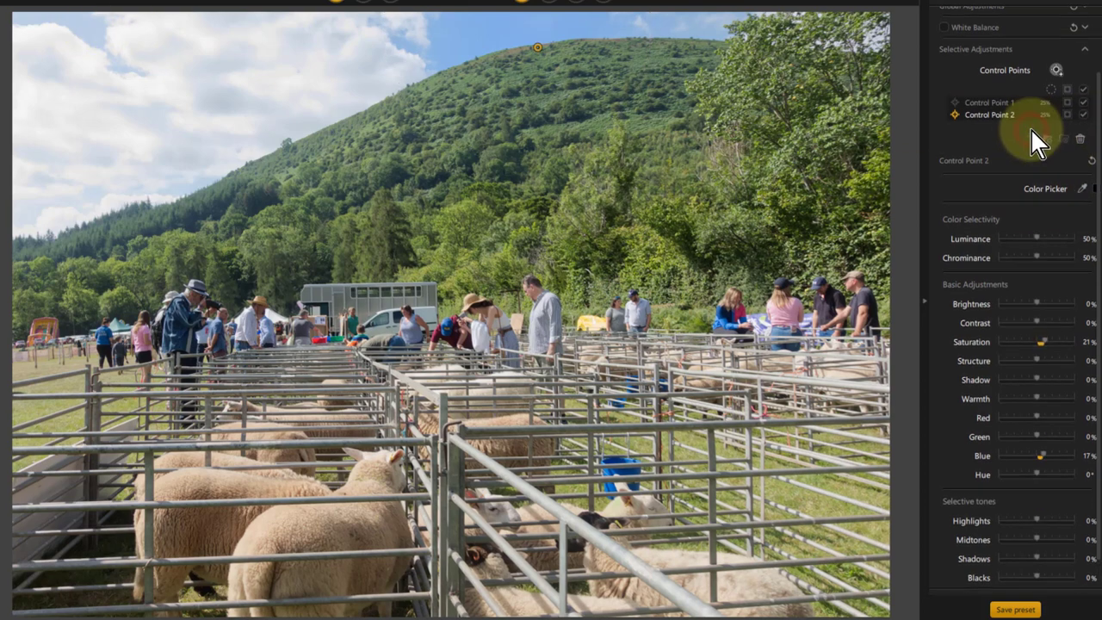
pyautogui.click(537, 48)
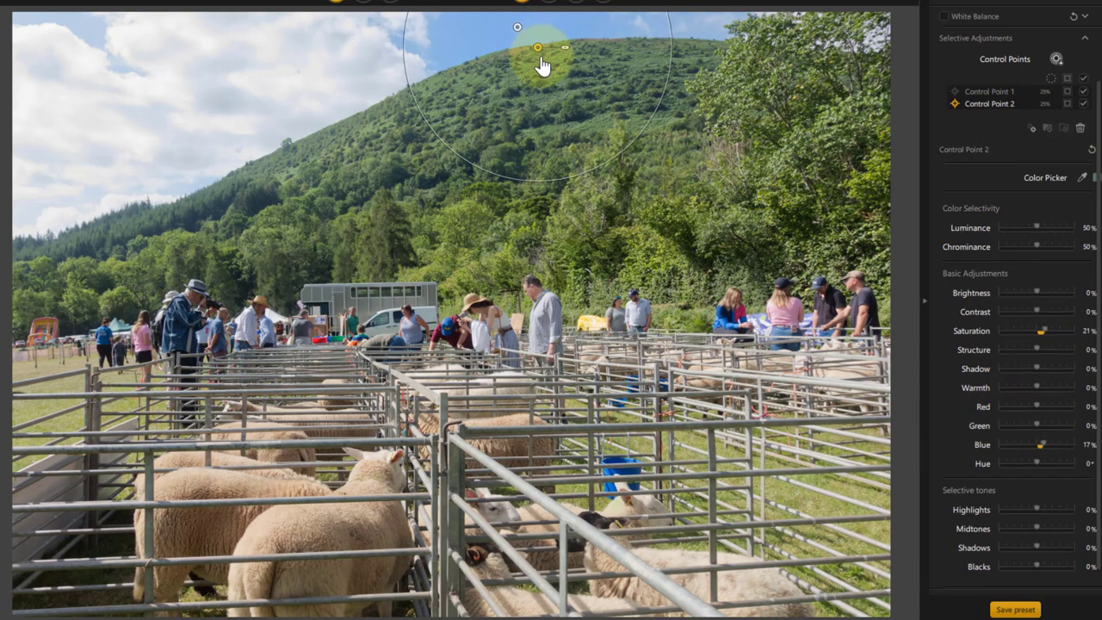
pyautogui.moveTo(536, 52); pyautogui.dragTo(90, 36)
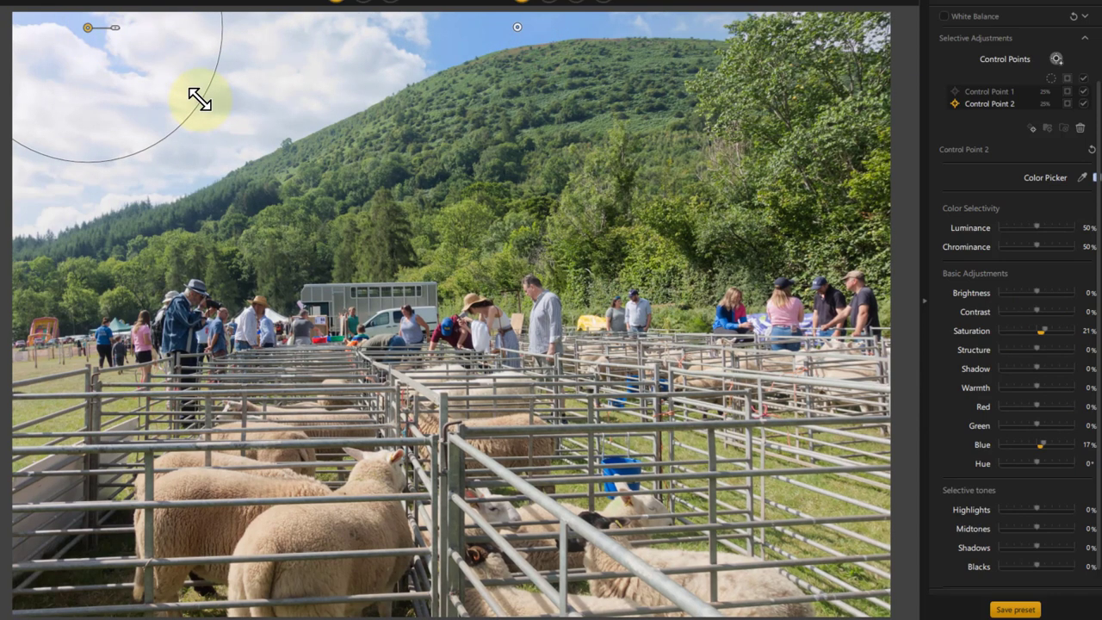
pyautogui.moveTo(200, 100); pyautogui.dragTo(99, 29)
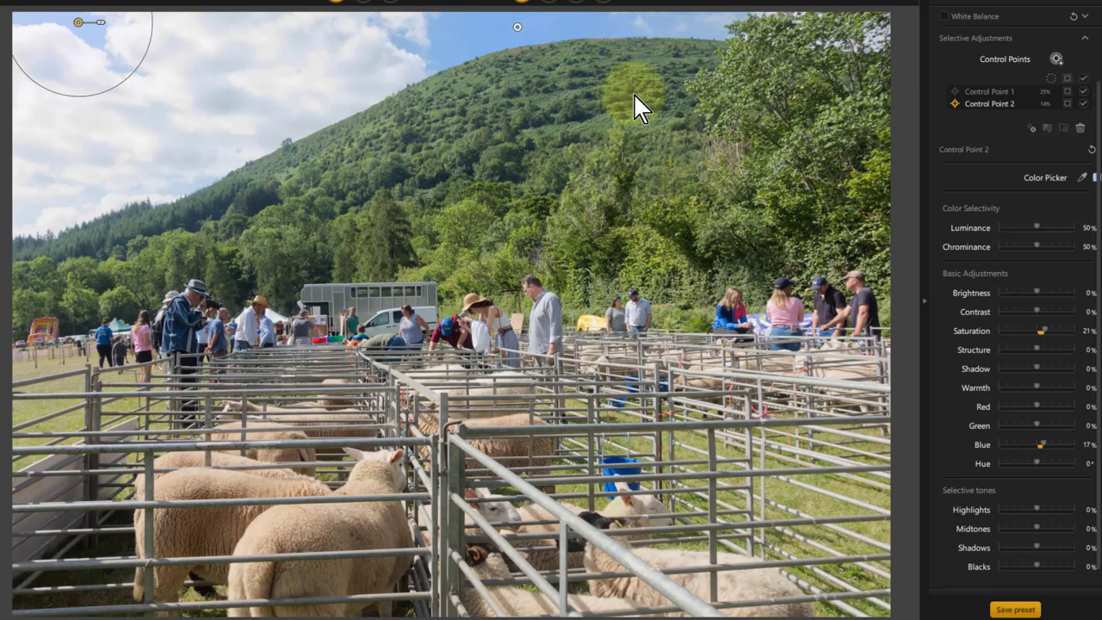
pyautogui.moveTo(633, 92); pyautogui.dragTo(98, 34)
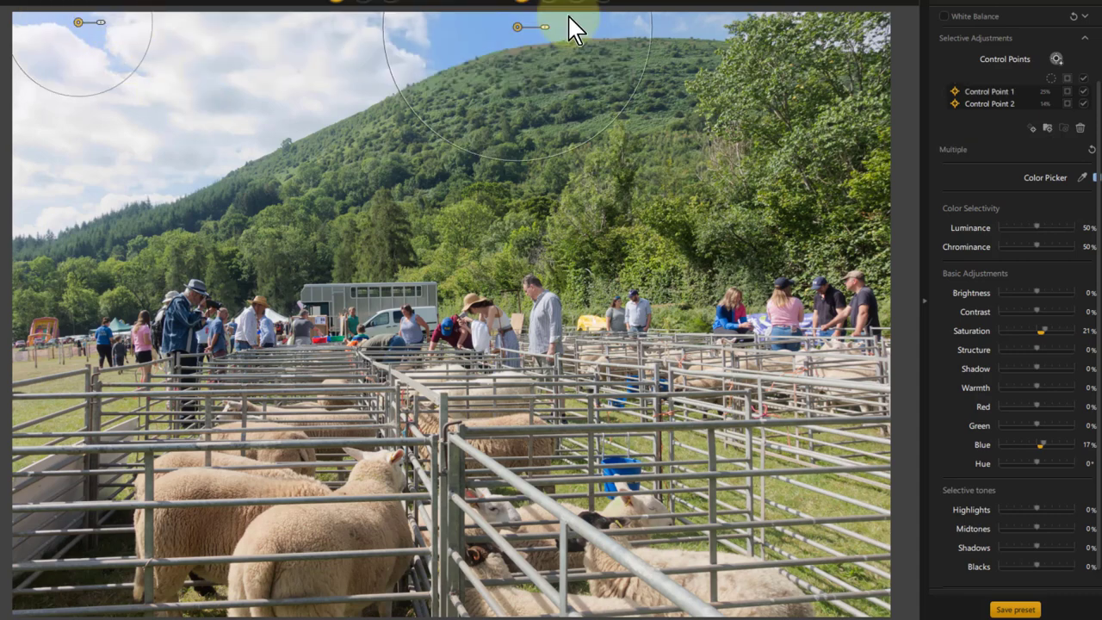
# Select Control Point 1 in the list and add Control Point 2 to the selection
pyautogui.click(683, 68)
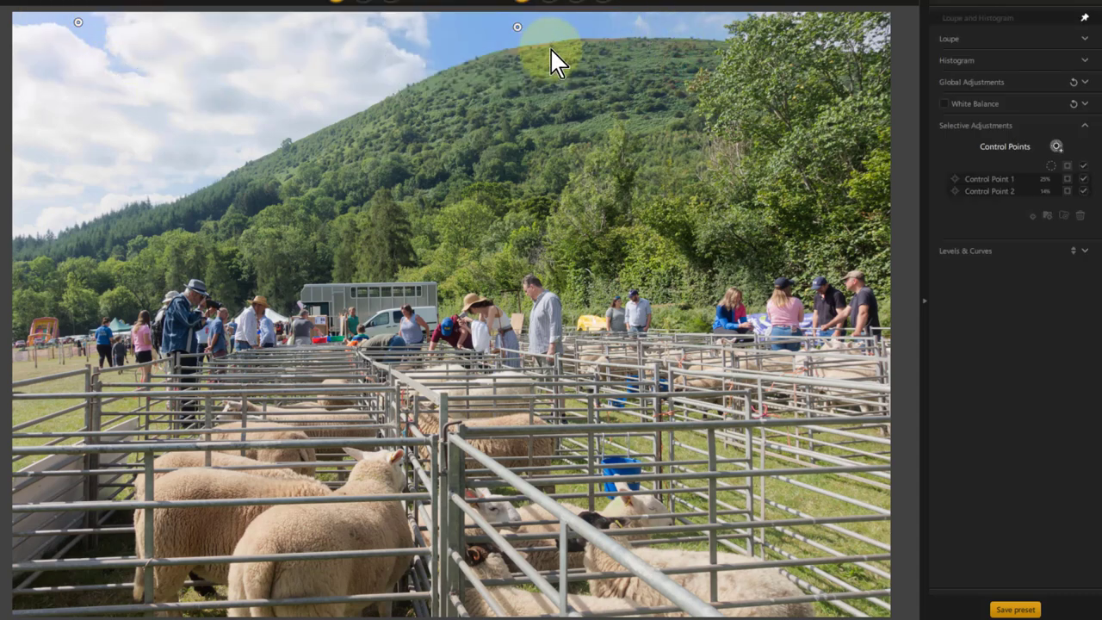
pyautogui.click(995, 181)
pyautogui.click(995, 181)
pyautogui.click(989, 178)
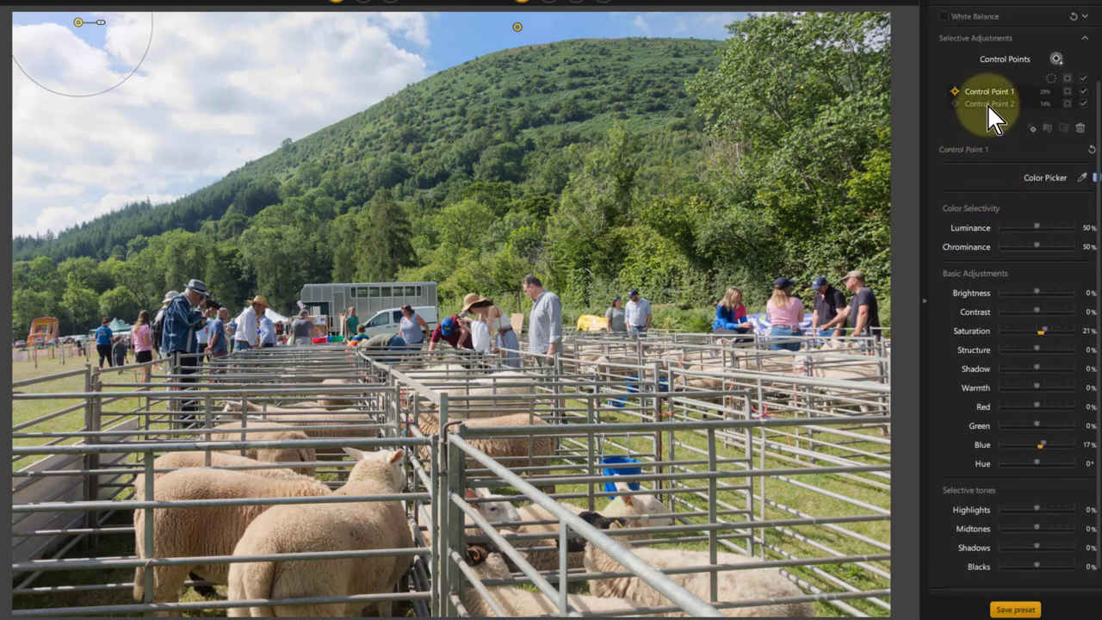
pyautogui.keyDown('ctrl'); pyautogui.click(1016, 106); pyautogui.keyUp('ctrl')
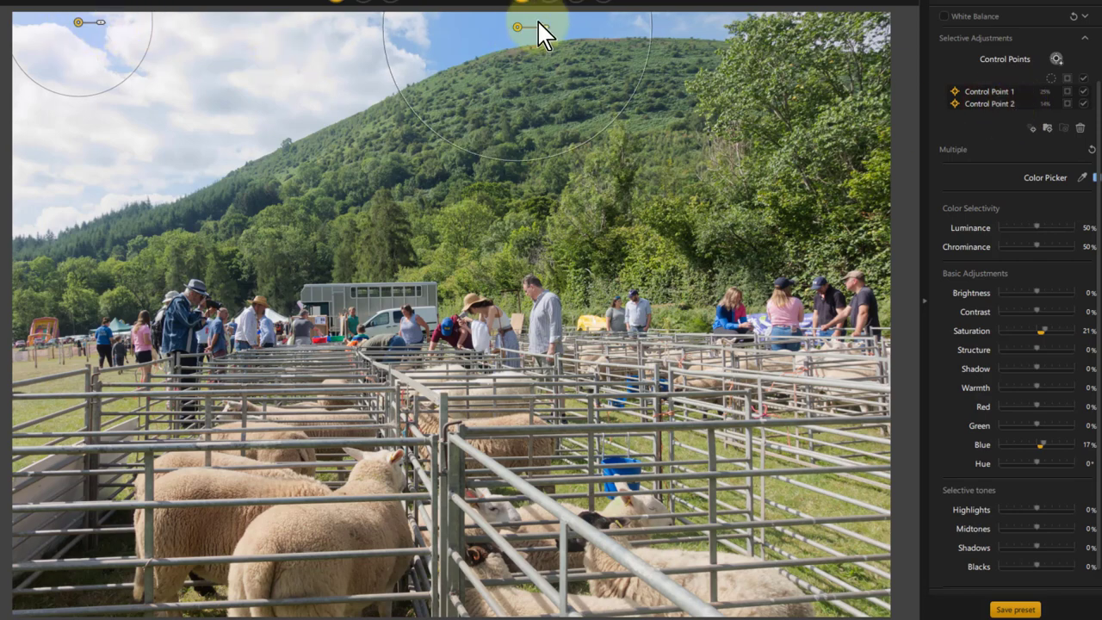
# Group the two sky control points and rename Group 1 to 'Sky'
pyautogui.click(1046, 126)
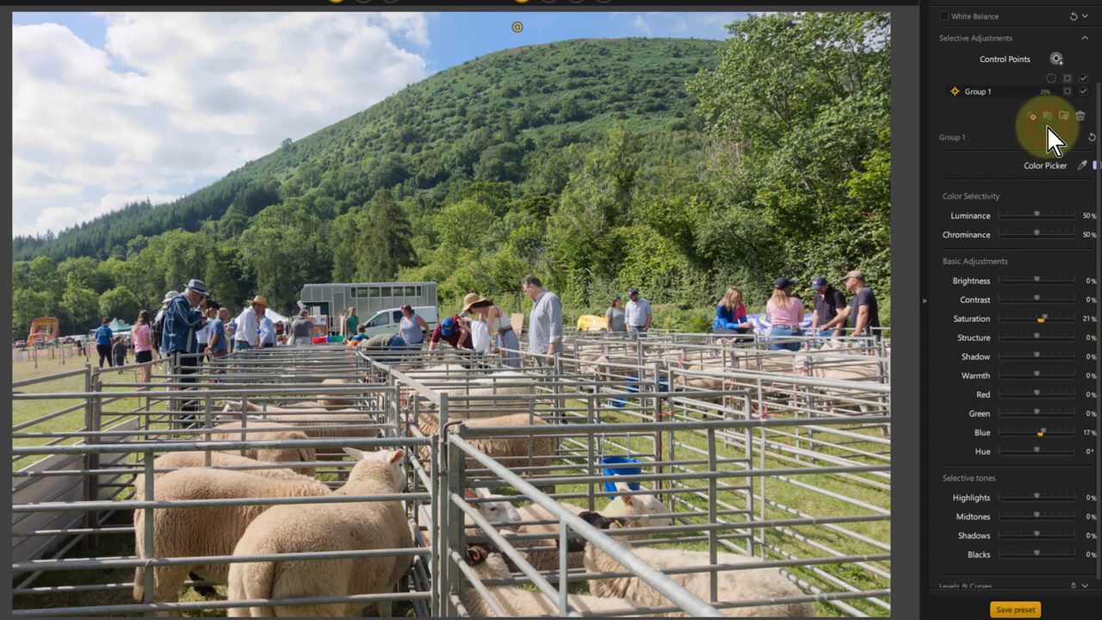
pyautogui.click(987, 92)
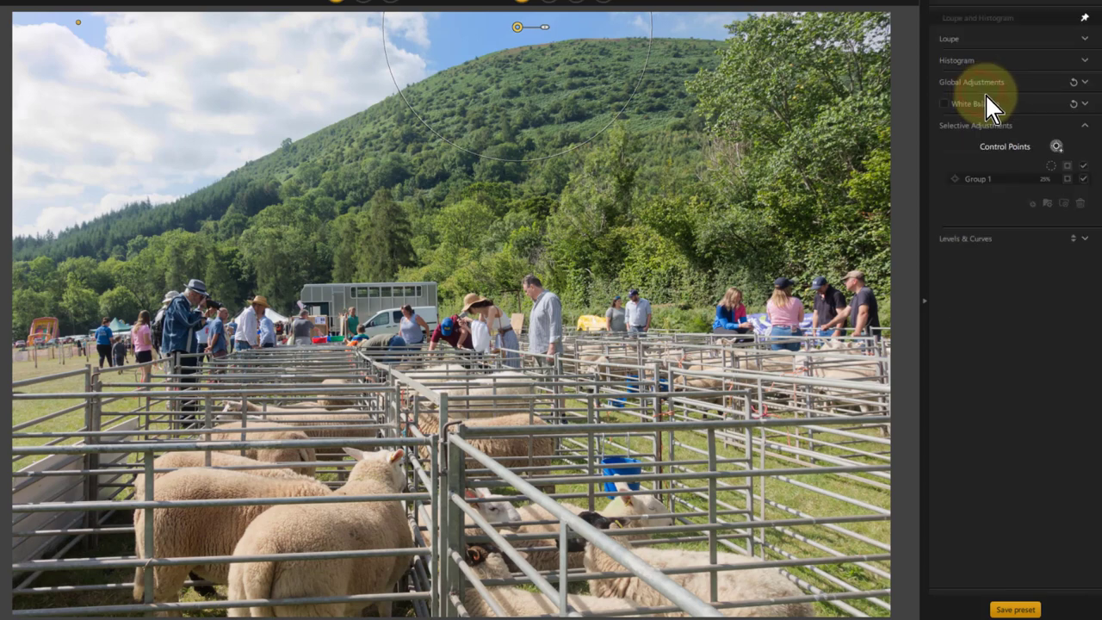
pyautogui.click(985, 182)
pyautogui.scroll(-2, 981, 146)
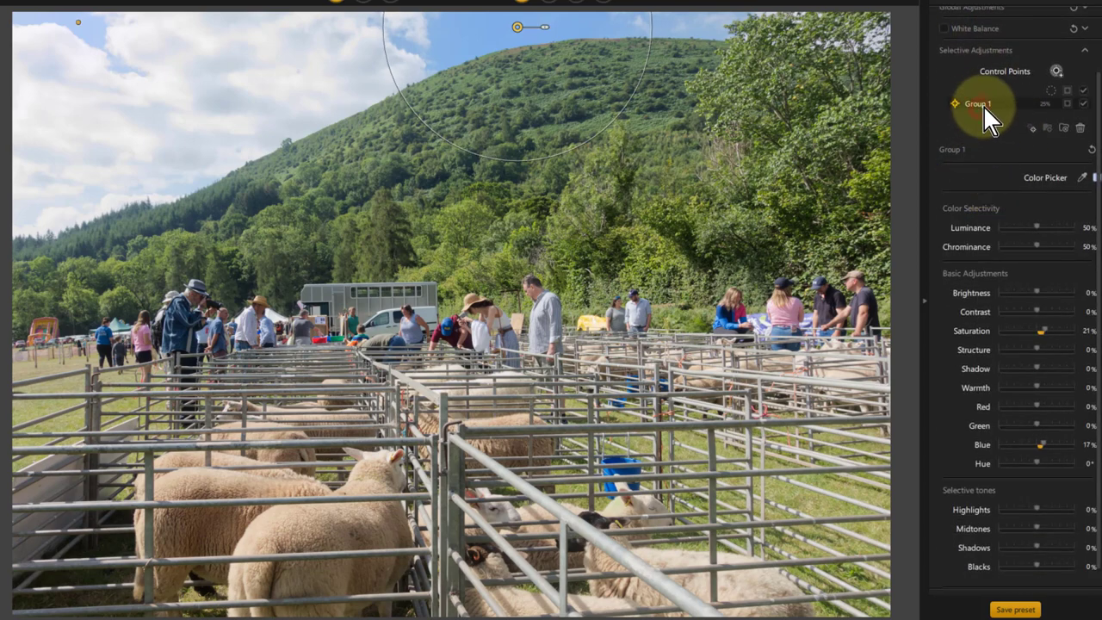
pyautogui.click(983, 105)
pyautogui.doubleClick(981, 246)
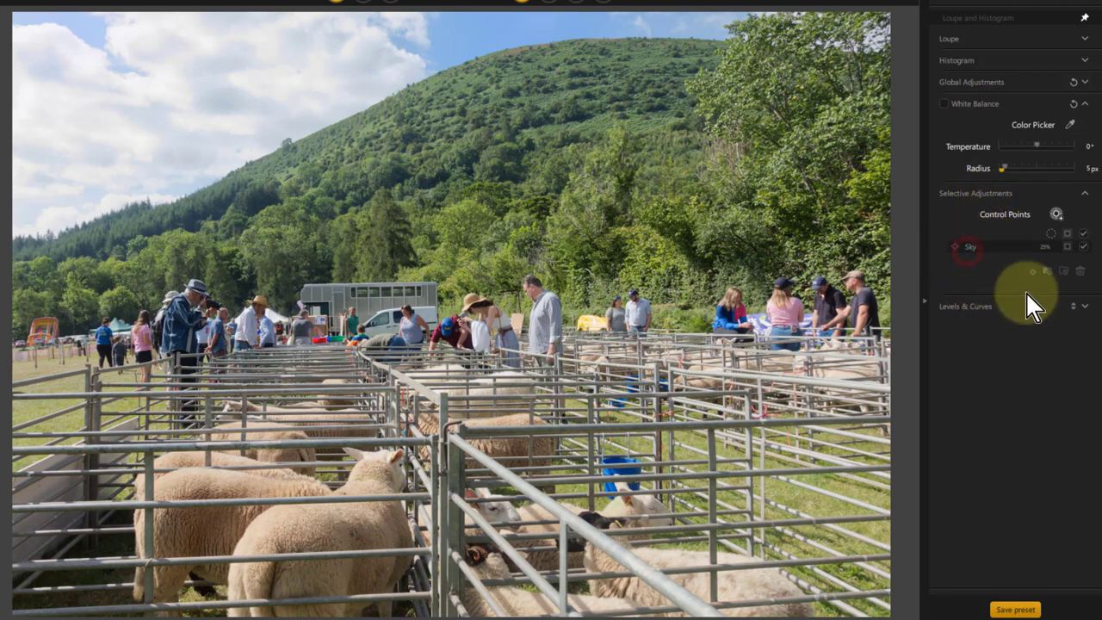
pyautogui.click(1002, 258)
pyautogui.scroll(-3, 994, 190)
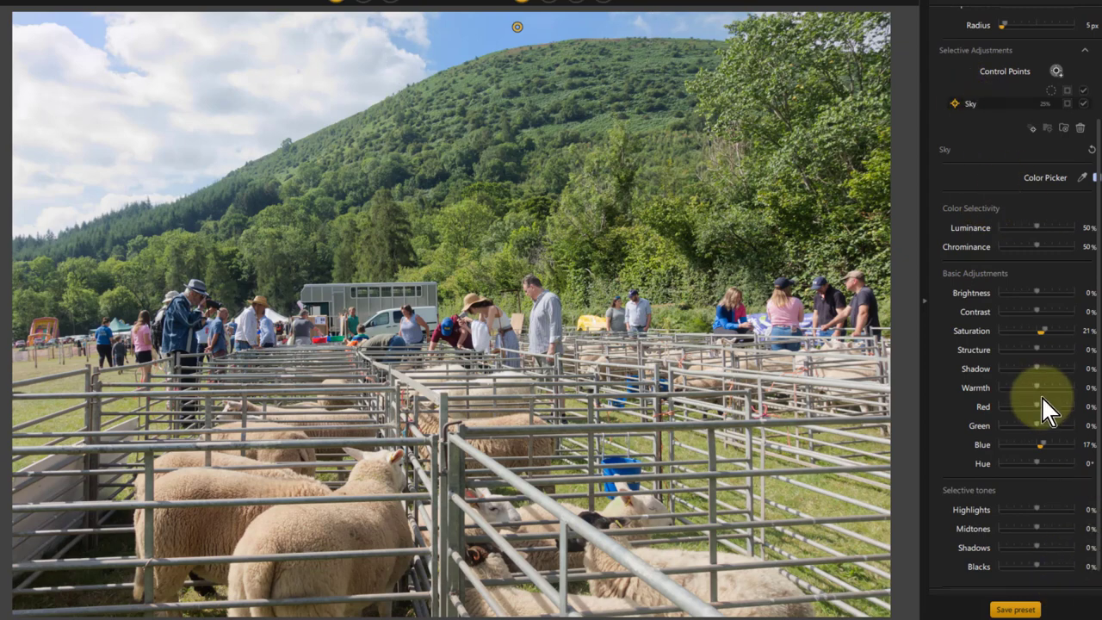
# Raise the Sky group's Blue boost from 17% to 27%, leaving Saturation at 21%
pyautogui.scroll(-1, 1041, 395)
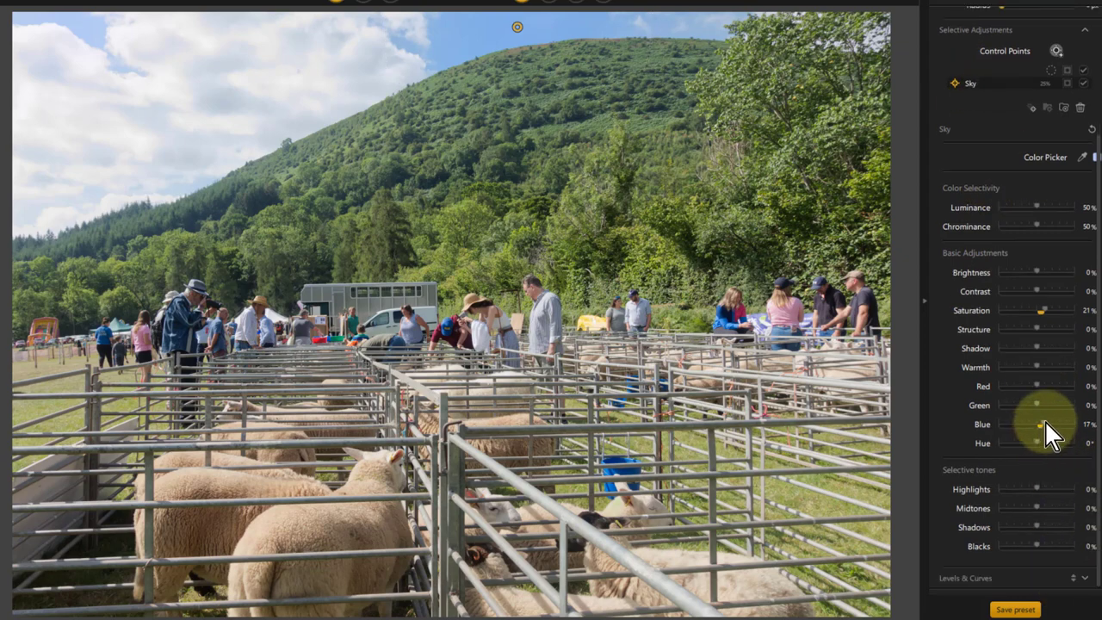
pyautogui.moveTo(1044, 420)
pyautogui.mouseDown()
pyautogui.moveTo(1080, 420)
pyautogui.moveTo(1066, 441)
pyautogui.moveTo(1046, 432)
pyautogui.mouseUp()
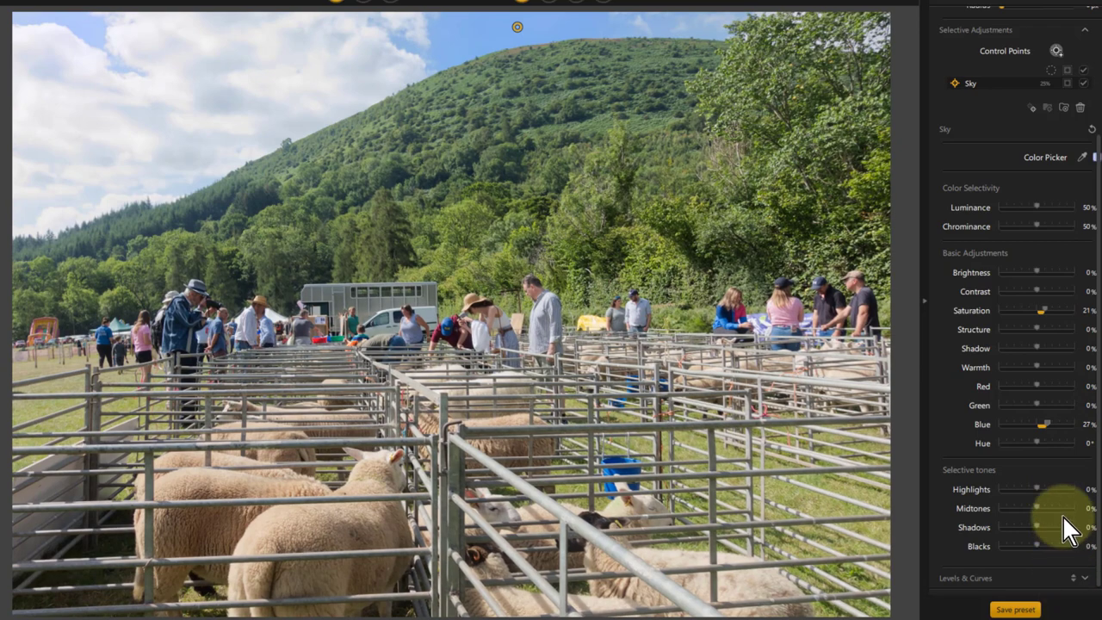
pyautogui.moveTo(1046, 422); pyautogui.dragTo(1050, 422)
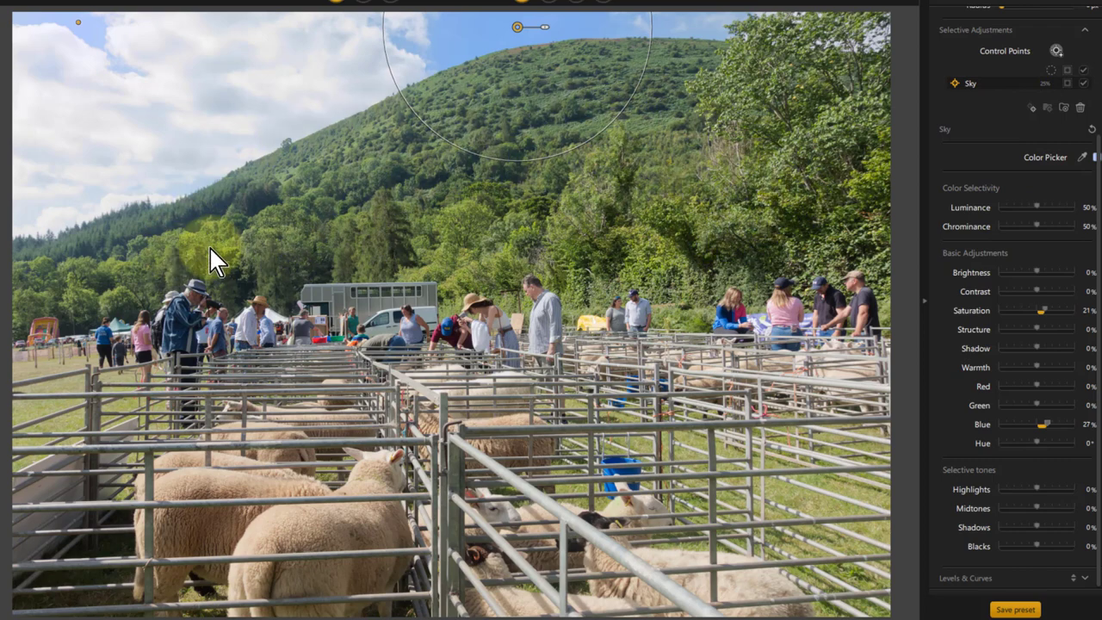
# Place Control Point 3 on the trees at right and enlarge its reach to 23%
pyautogui.click(1056, 49)
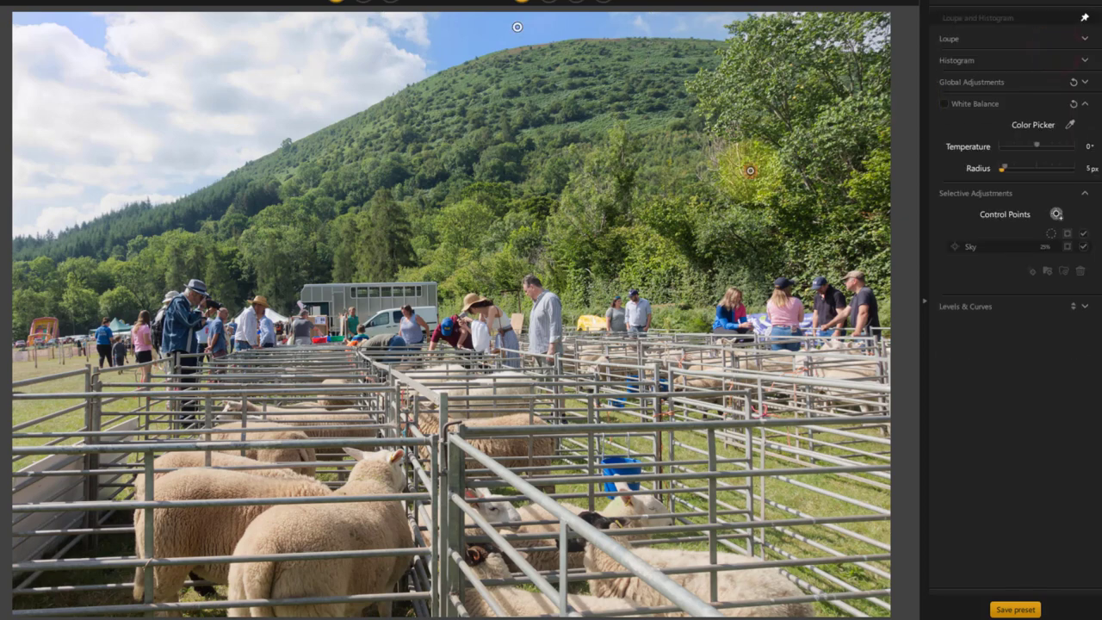
pyautogui.click(749, 171)
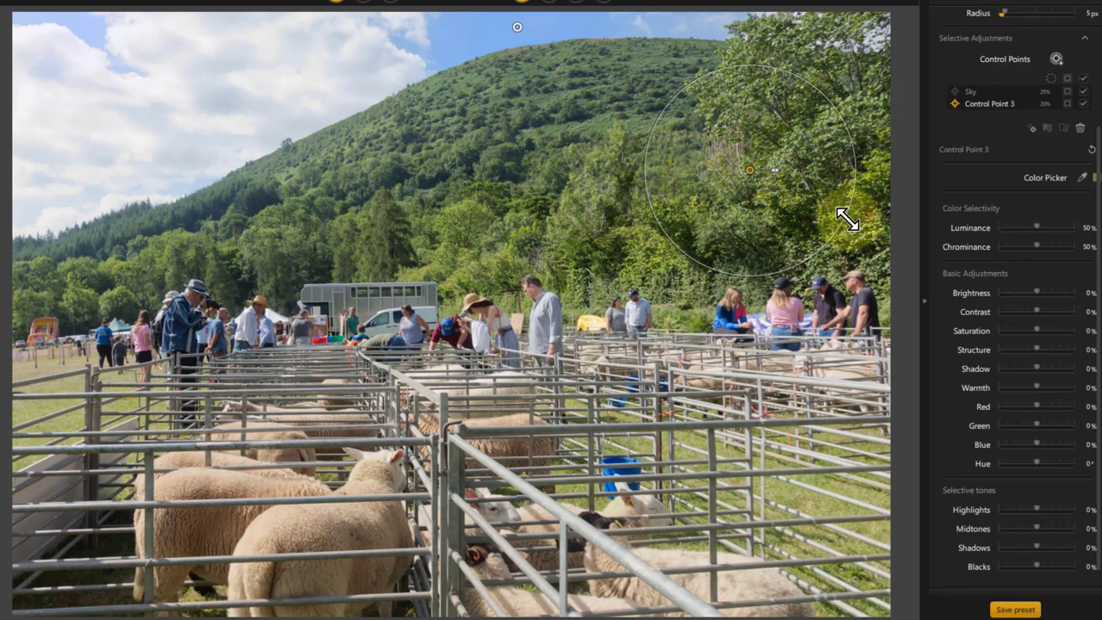
pyautogui.moveTo(847, 220); pyautogui.dragTo(853, 216)
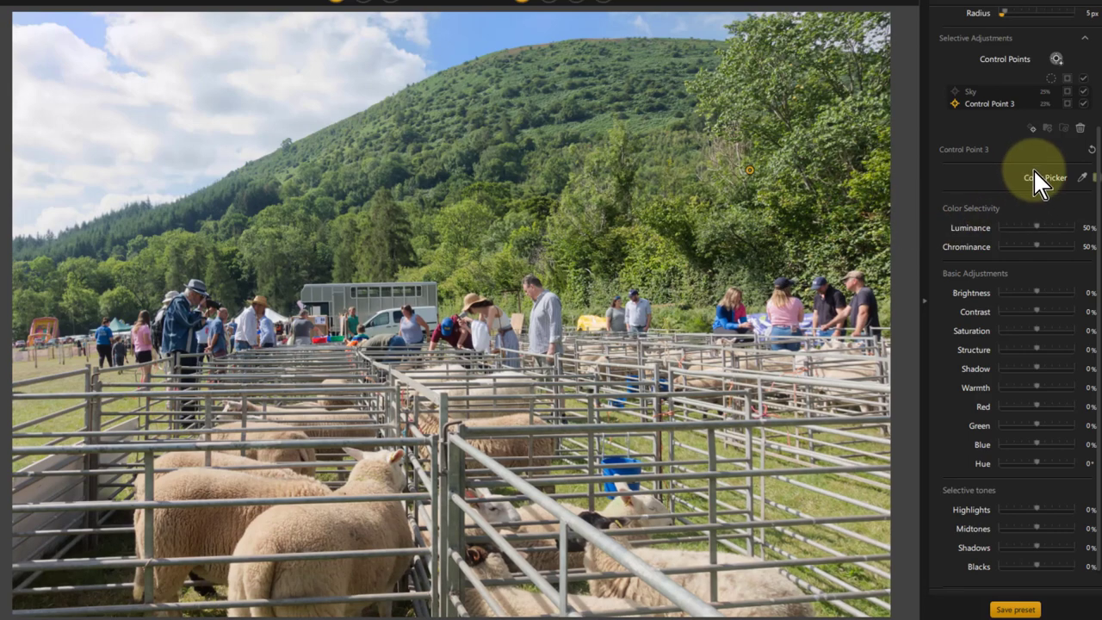
# Duplicate it into Control Points 4 and 5 on the middle and left hillside, shrinking point 5
pyautogui.click(1031, 128)
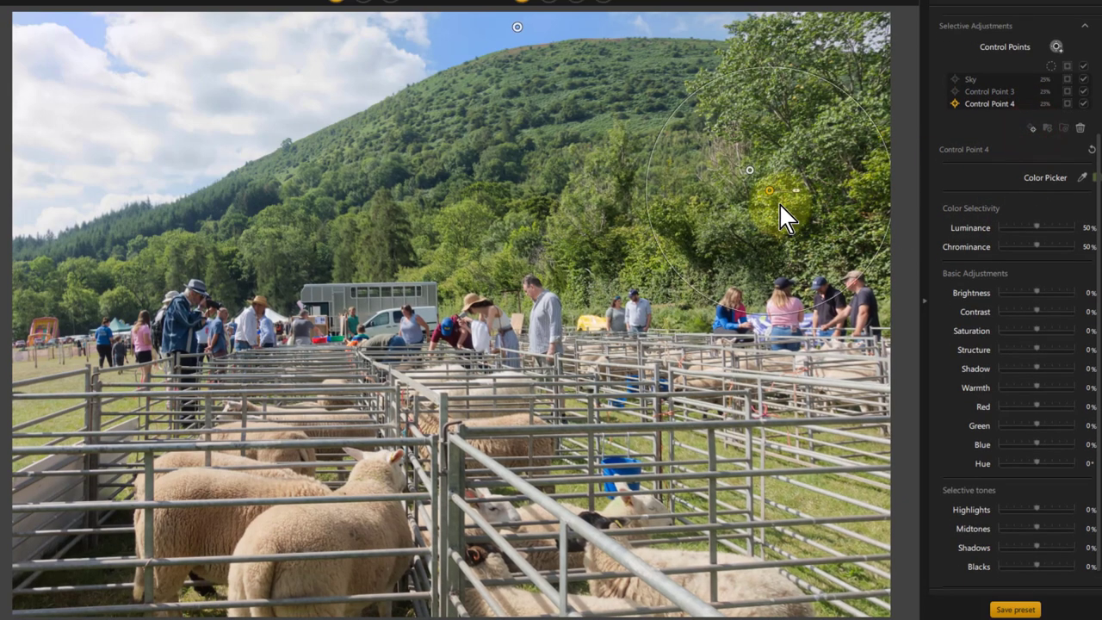
pyautogui.moveTo(769, 190); pyautogui.dragTo(563, 187)
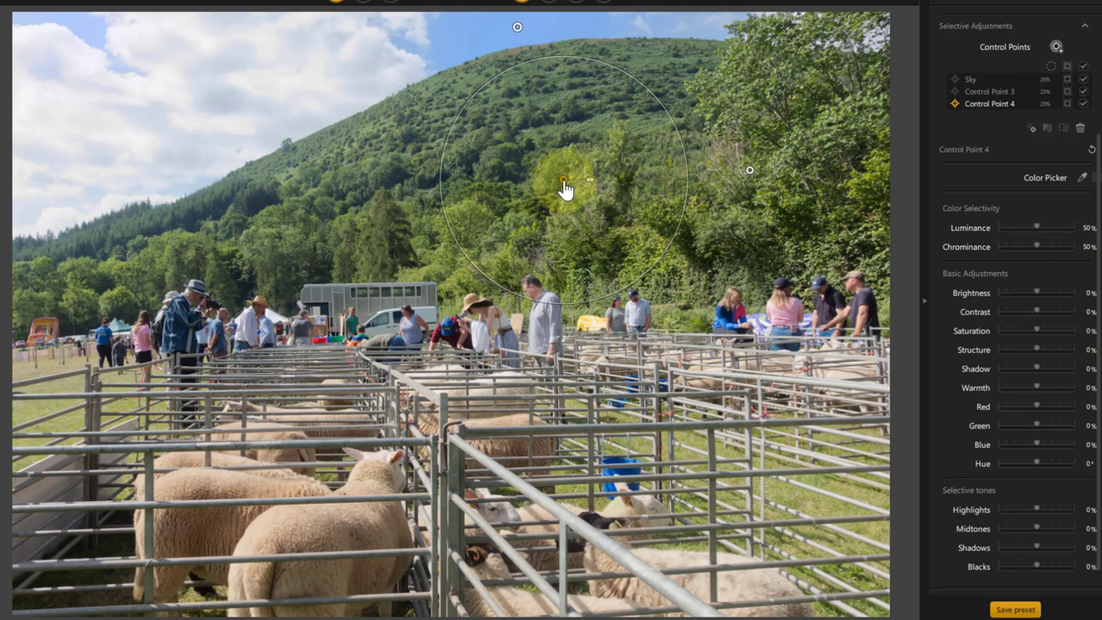
pyautogui.click(1032, 128)
pyautogui.moveTo(580, 198); pyautogui.dragTo(363, 194)
pyautogui.moveTo(268, 105); pyautogui.dragTo(295, 118)
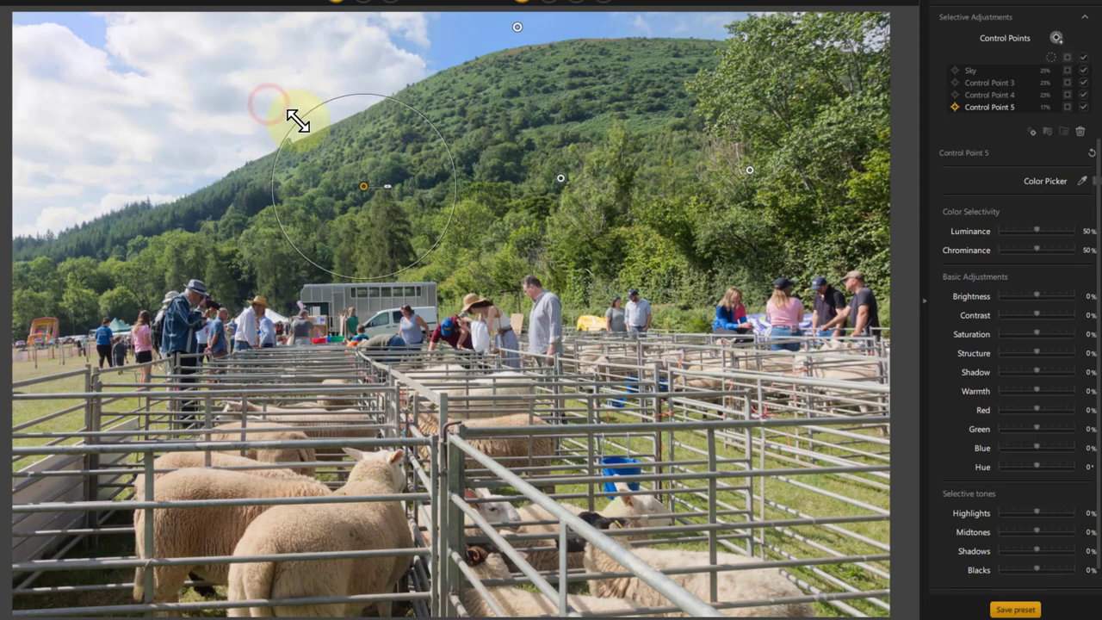
pyautogui.click(372, 199)
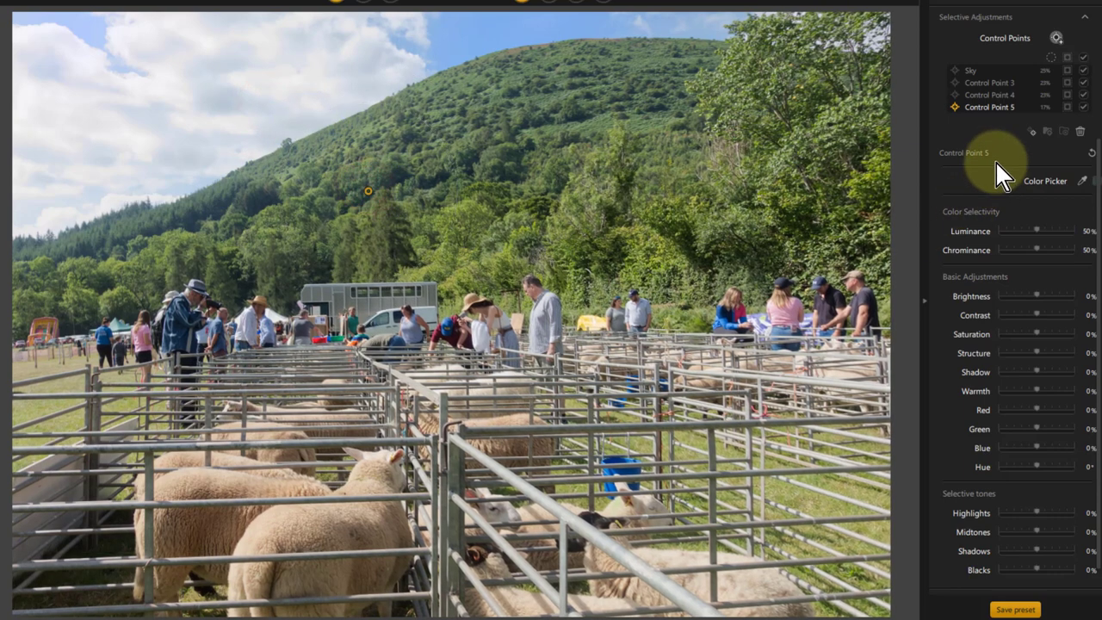
# Add Control Point 6 on the left trees at 11%, then select points 3–6 together
pyautogui.click(1032, 132)
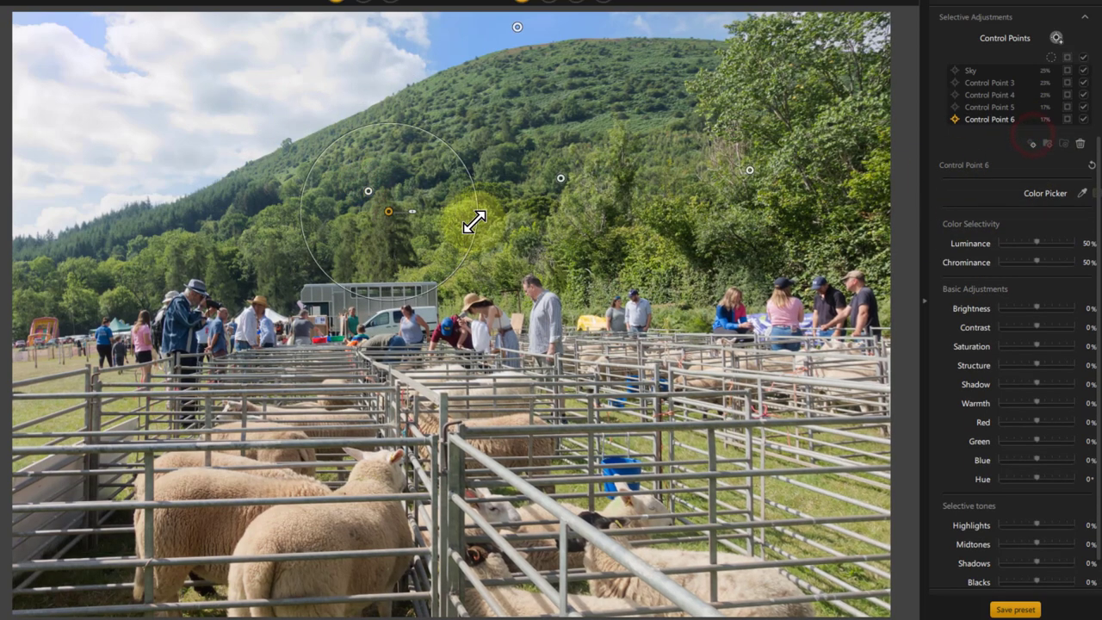
pyautogui.click(379, 212)
pyautogui.moveTo(377, 212); pyautogui.dragTo(213, 230)
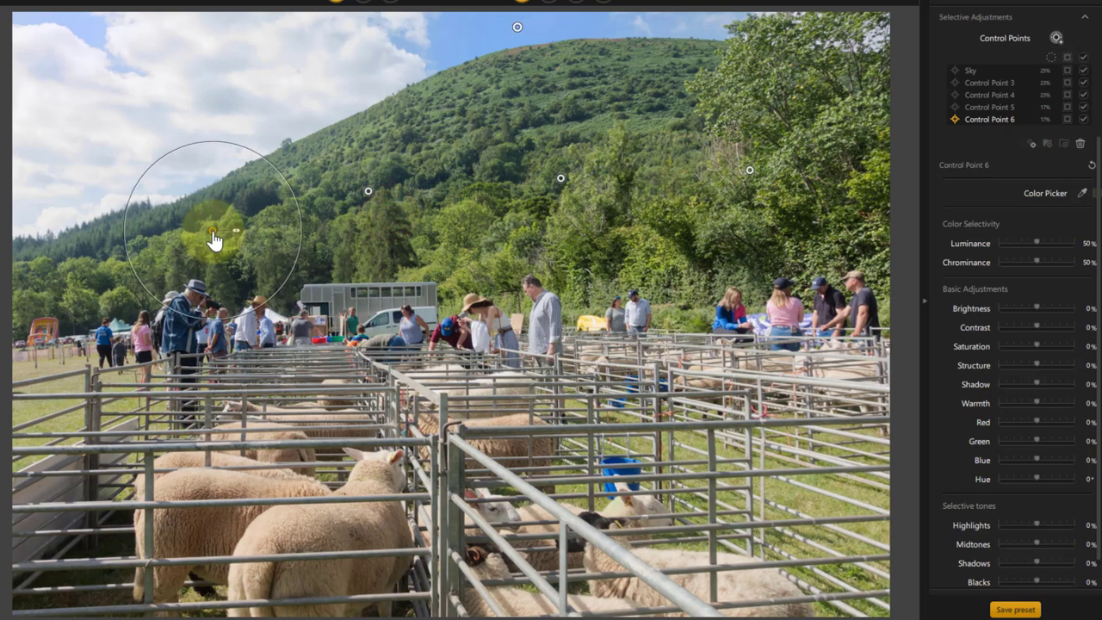
pyautogui.moveTo(158, 159); pyautogui.dragTo(177, 179)
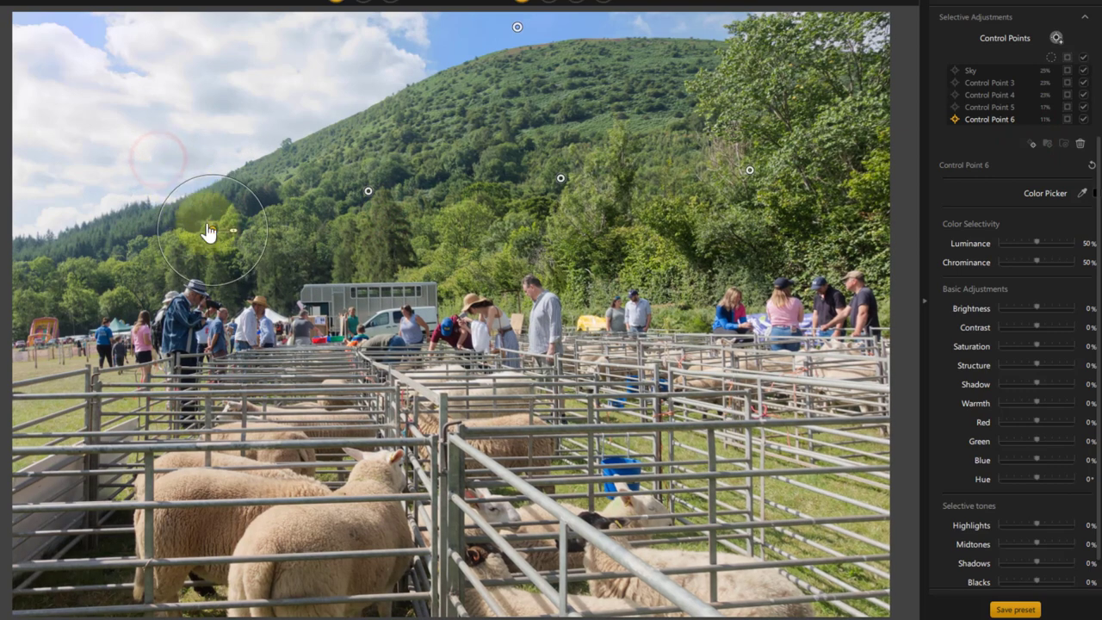
pyautogui.moveTo(209, 234); pyautogui.dragTo(229, 250)
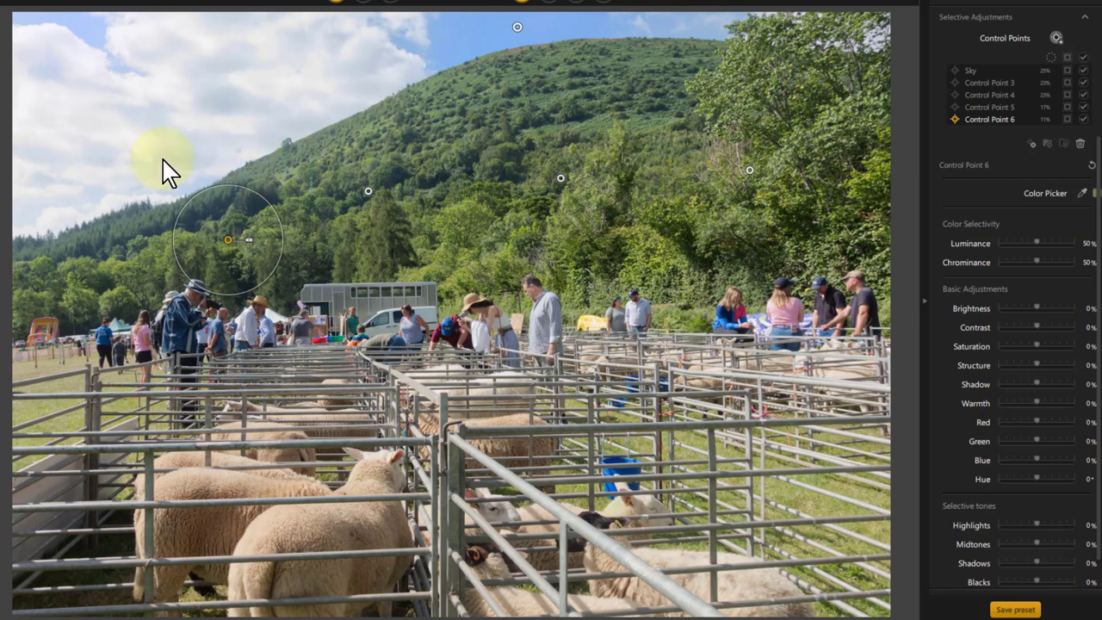
pyautogui.moveTo(162, 148); pyautogui.dragTo(813, 370)
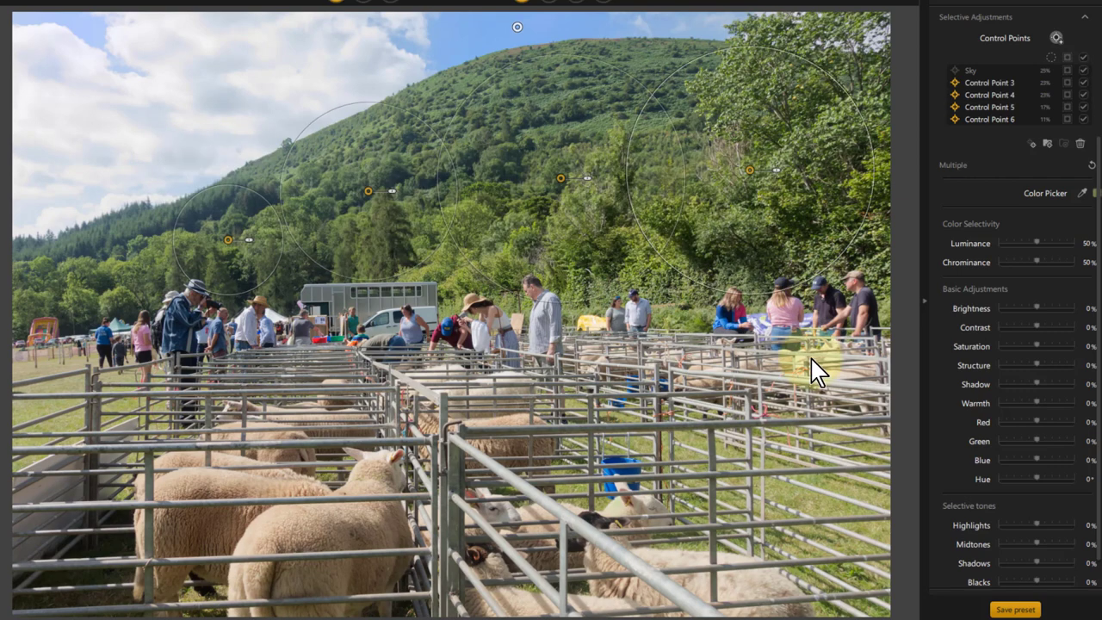
# Group points 3–6 as 'Greenery' with Blue -52%, Saturation 10% and Structure -62%
pyautogui.click(1048, 143)
pyautogui.doubleClick(979, 84)
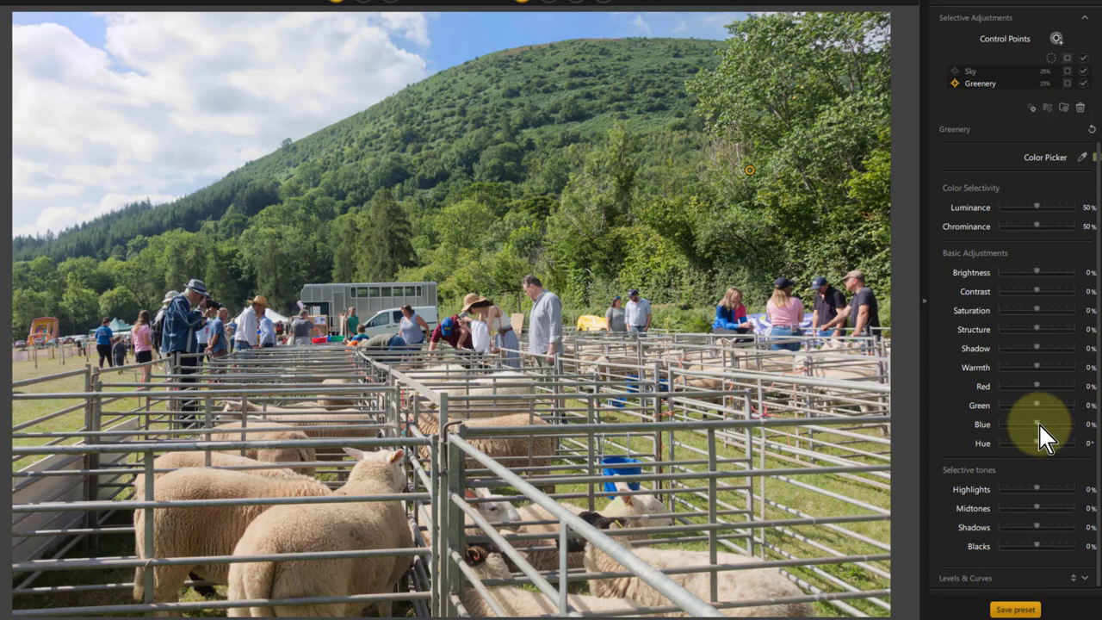
pyautogui.moveTo(1038, 422)
pyautogui.mouseDown()
pyautogui.moveTo(995, 425)
pyautogui.moveTo(1019, 424)
pyautogui.mouseUp()
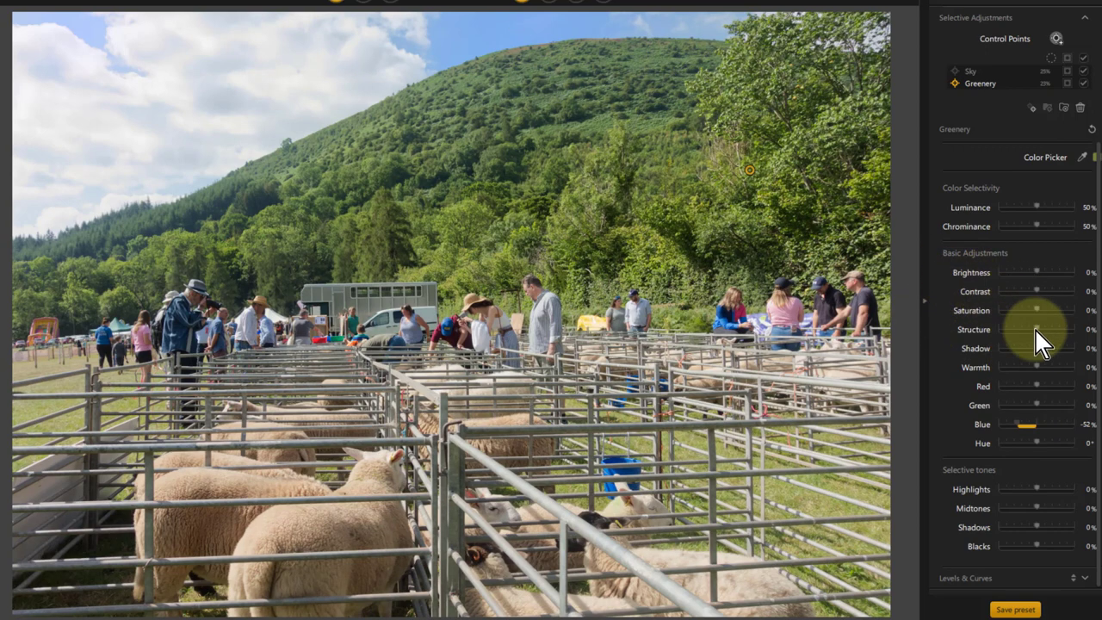
pyautogui.moveTo(1037, 310); pyautogui.dragTo(1040, 310)
pyautogui.moveTo(1036, 329); pyautogui.dragTo(558, 110)
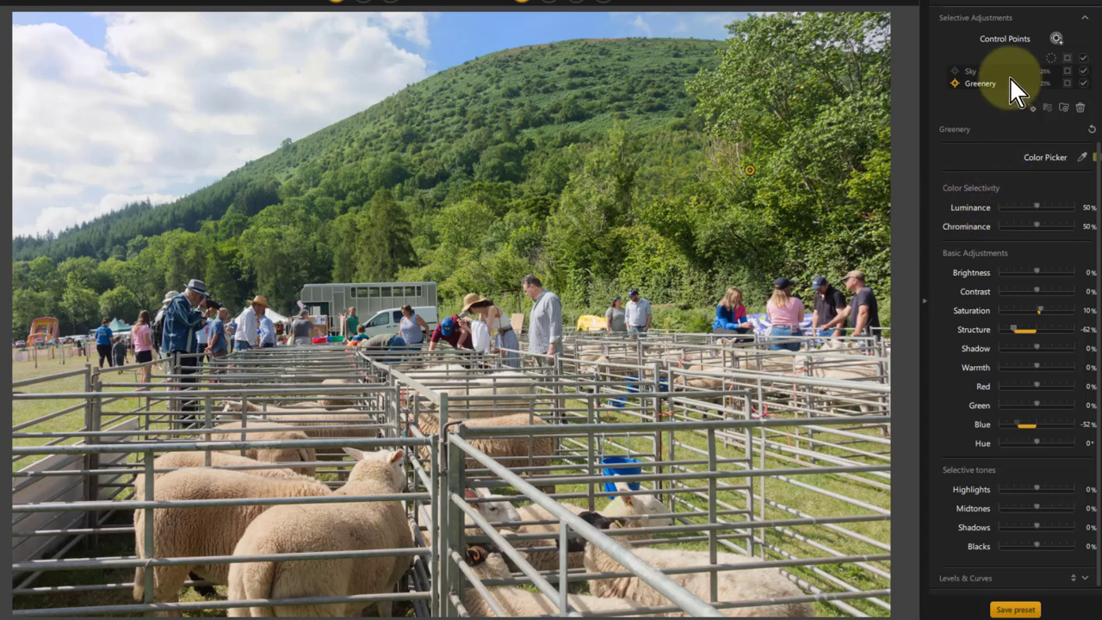
# Add Control Point 7 on the foreground sheep, widened to 35%, with Blue cut to -46%
pyautogui.click(1056, 39)
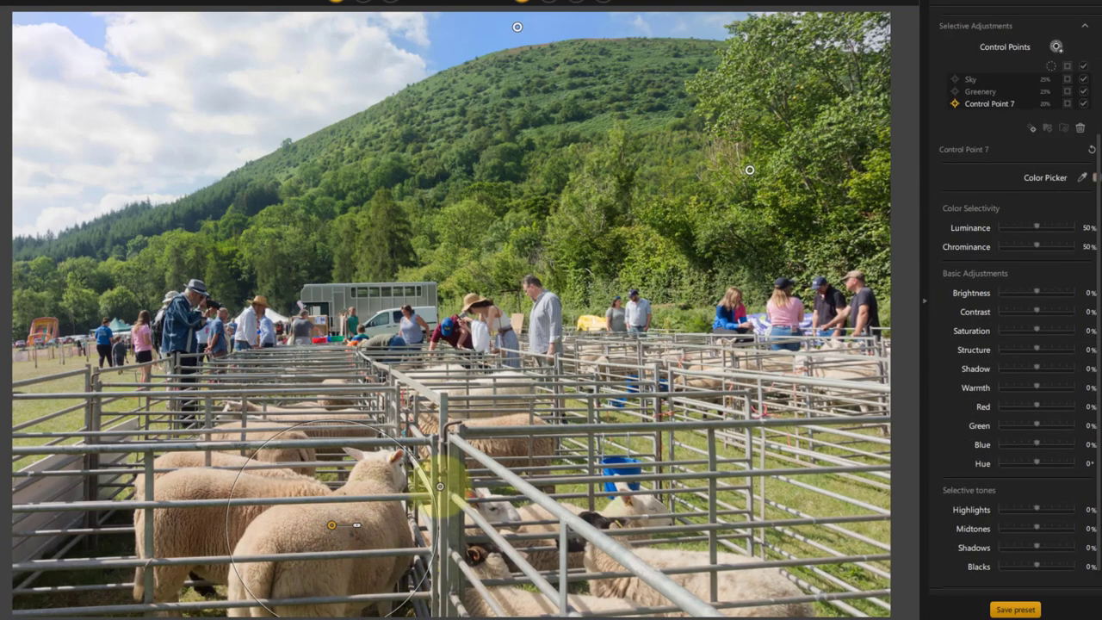
pyautogui.moveTo(433, 485); pyautogui.dragTo(516, 485)
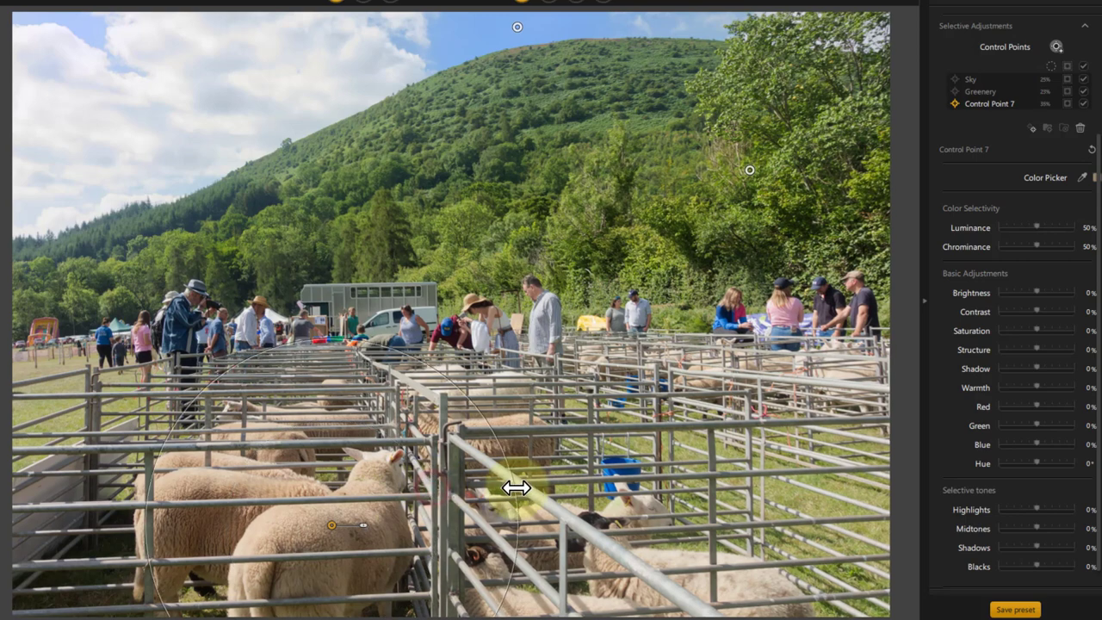
pyautogui.click(1068, 104)
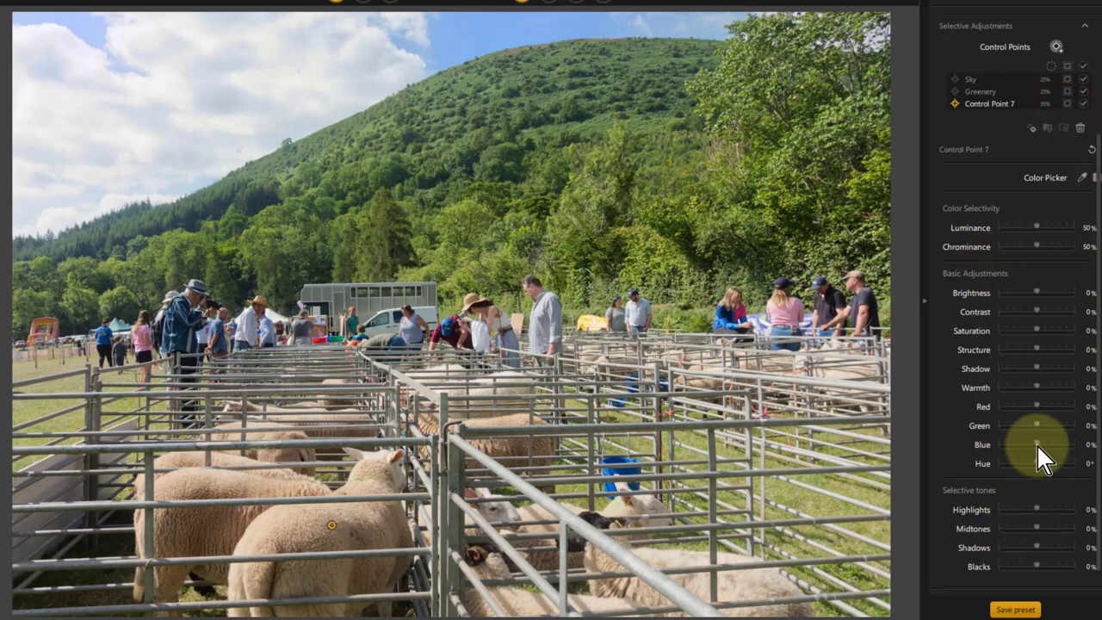
pyautogui.moveTo(1037, 444); pyautogui.dragTo(1018, 444)
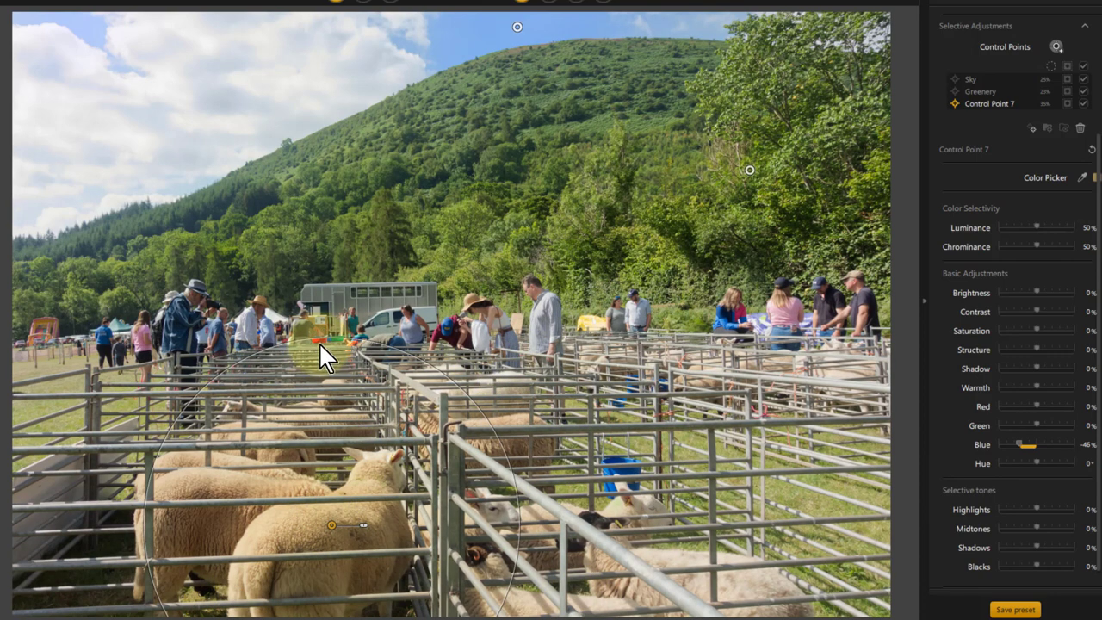
pyautogui.click(577, 5)
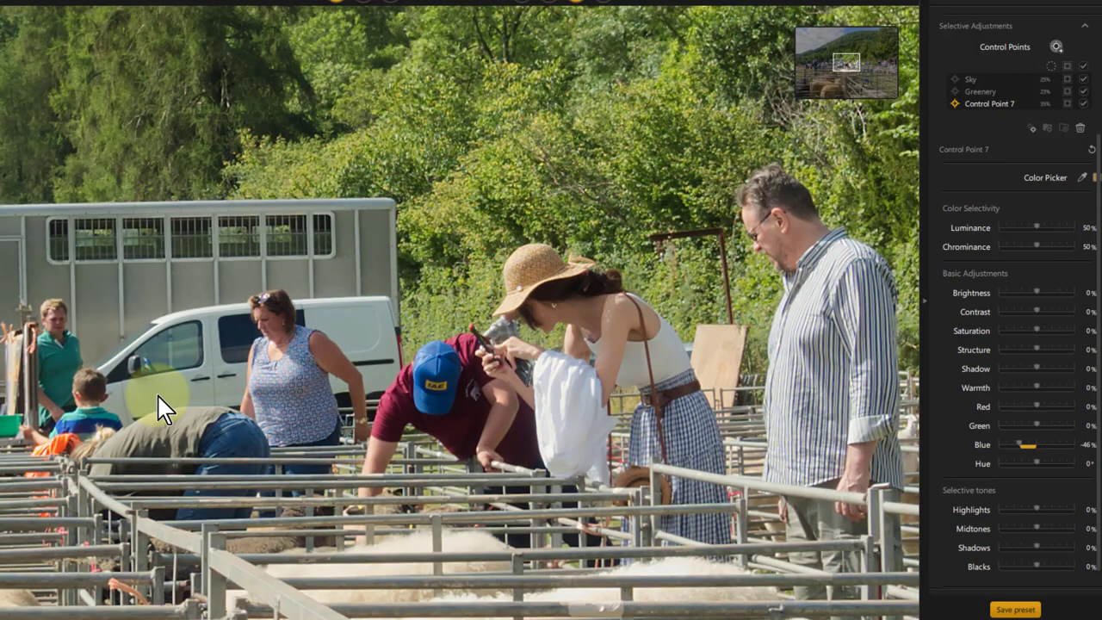
# Add Control Point 8 tightly around the red crate with Saturation -48% and Red -40%
pyautogui.moveTo(89, 399); pyautogui.dragTo(534, 418)
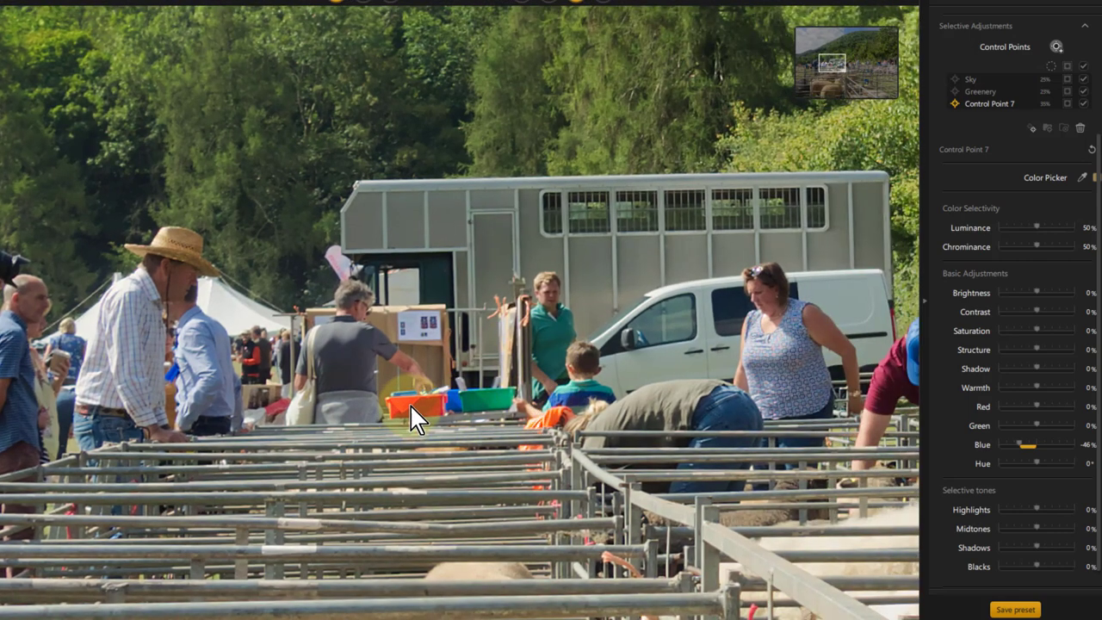
pyautogui.click(1055, 47)
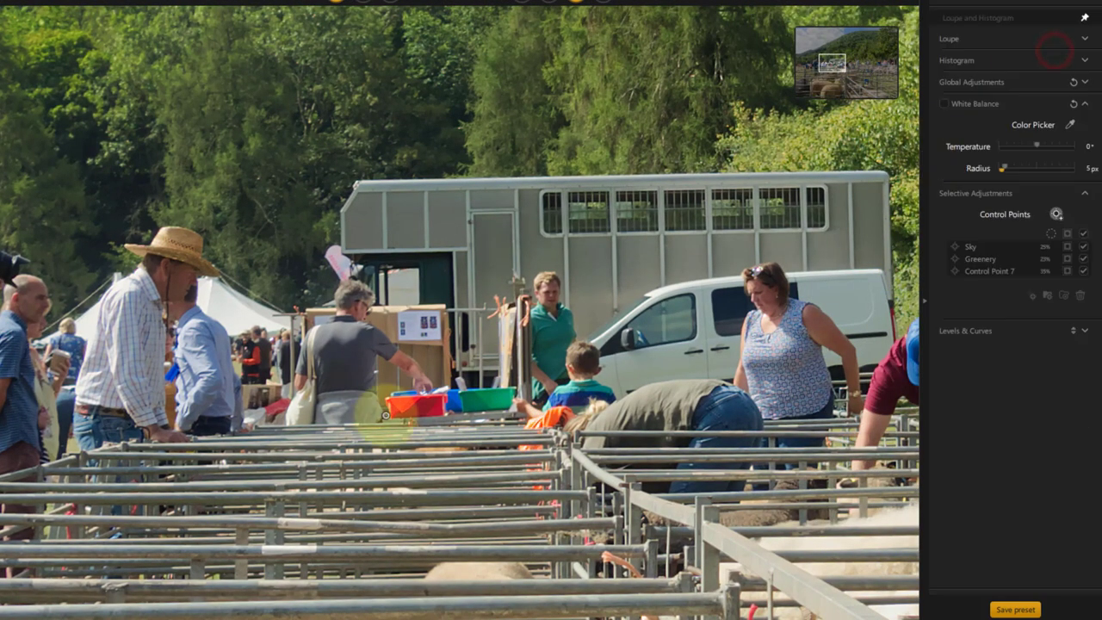
pyautogui.click(404, 406)
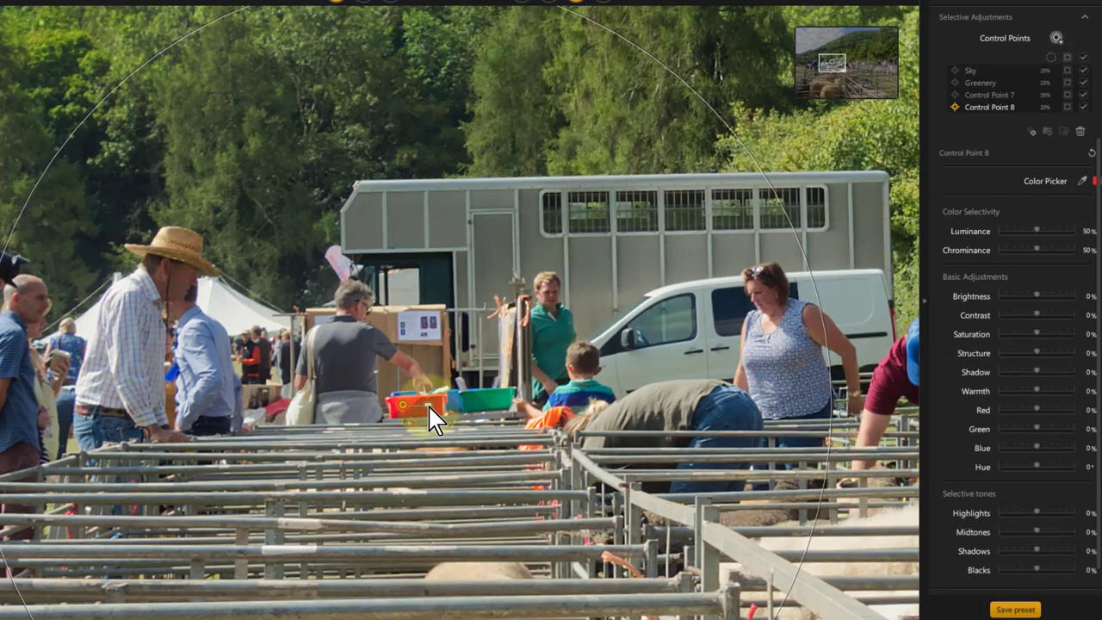
pyautogui.moveTo(821, 410); pyautogui.dragTo(456, 403)
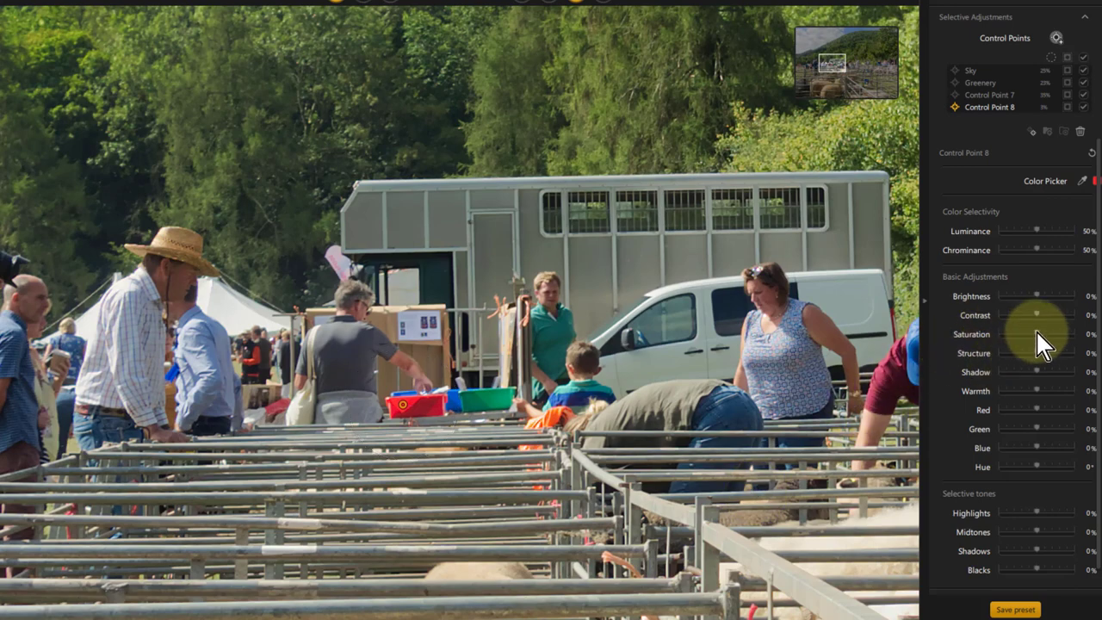
pyautogui.moveTo(1035, 333); pyautogui.dragTo(1020, 333)
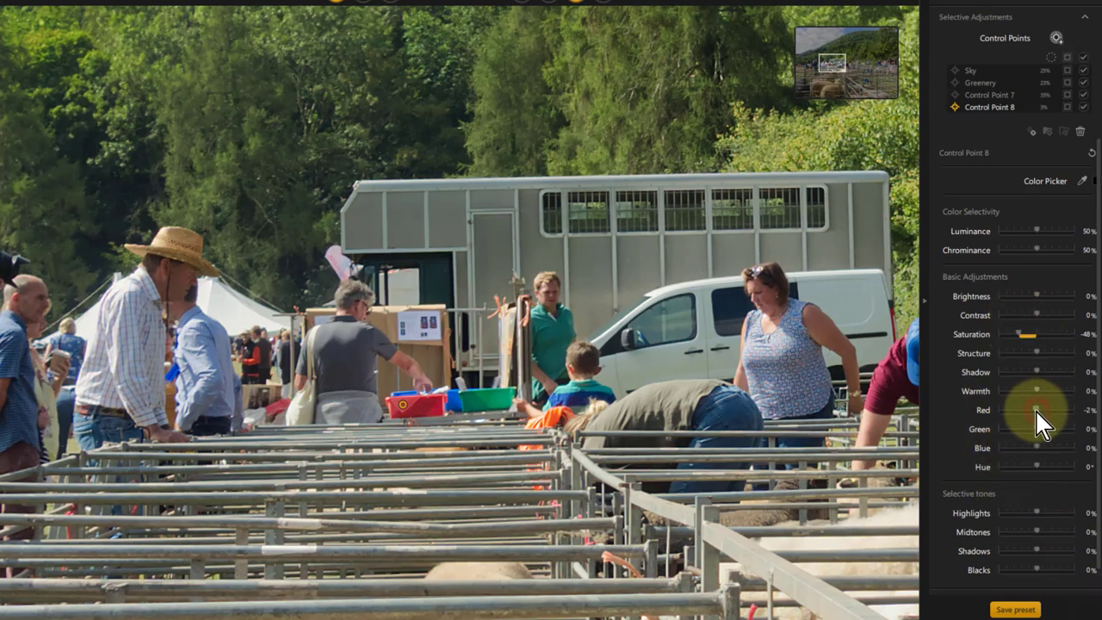
pyautogui.moveTo(1034, 409); pyautogui.dragTo(1021, 410)
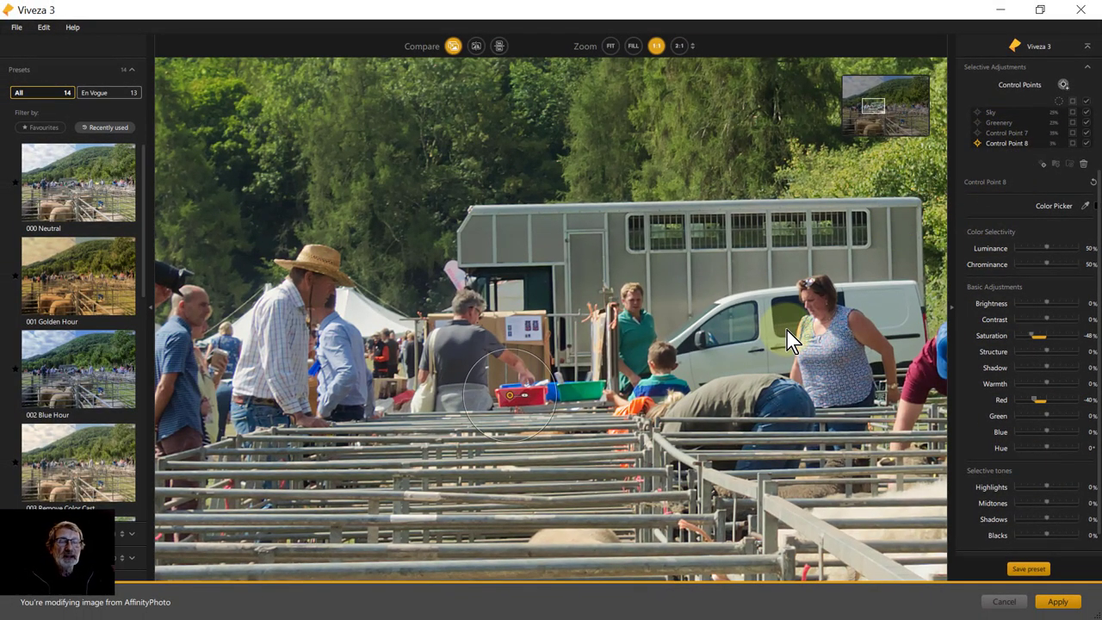
# Fit the full photo in view and toggle all control point effects off and back on
pyautogui.click(608, 49)
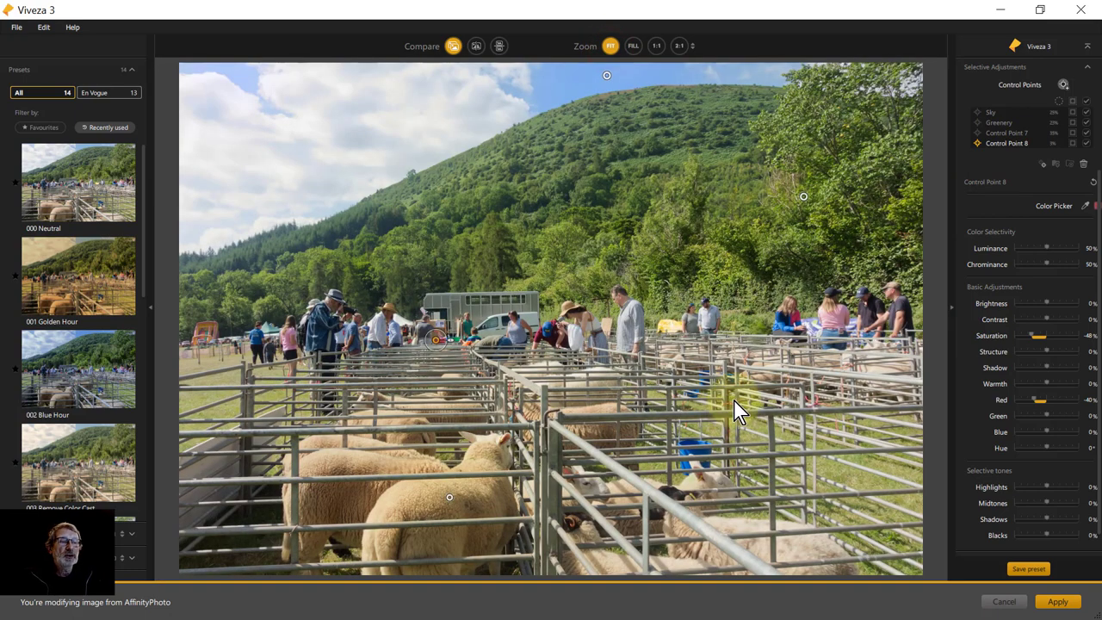
pyautogui.click(1089, 111)
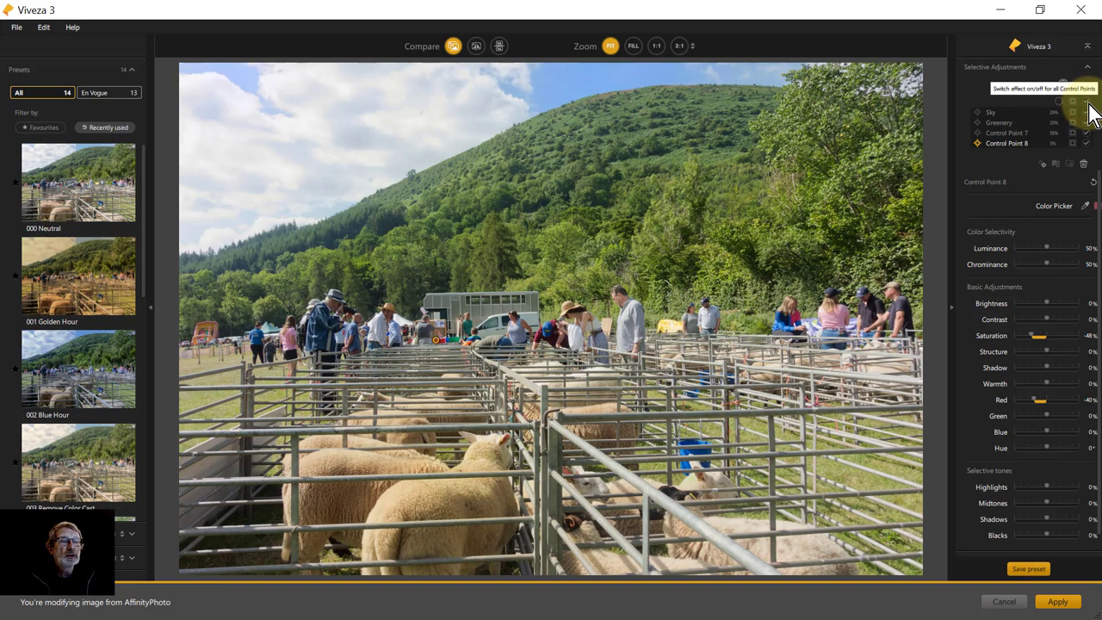